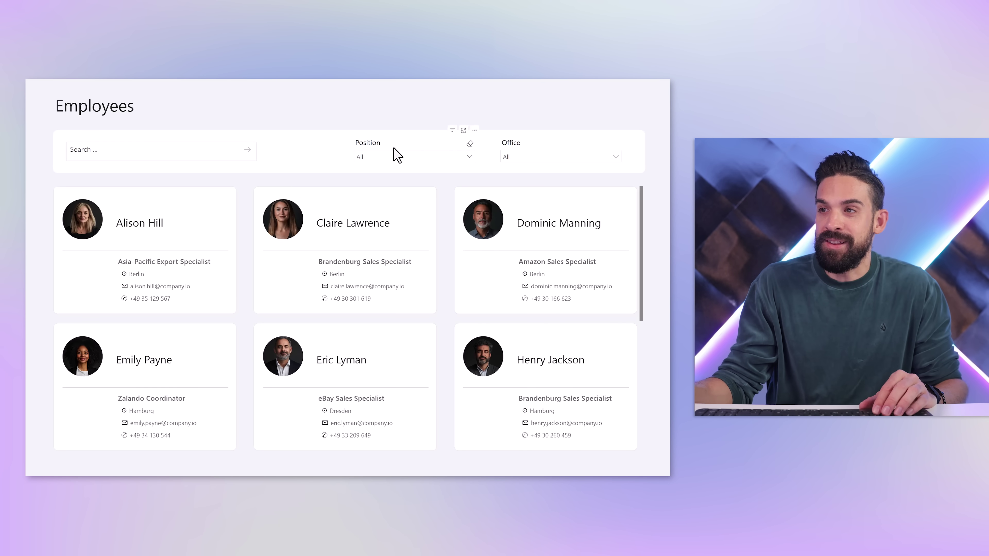
Step: Open and close the Office and Position filter lists on the Employees page
left_click(569, 160)
left_click(569, 161)
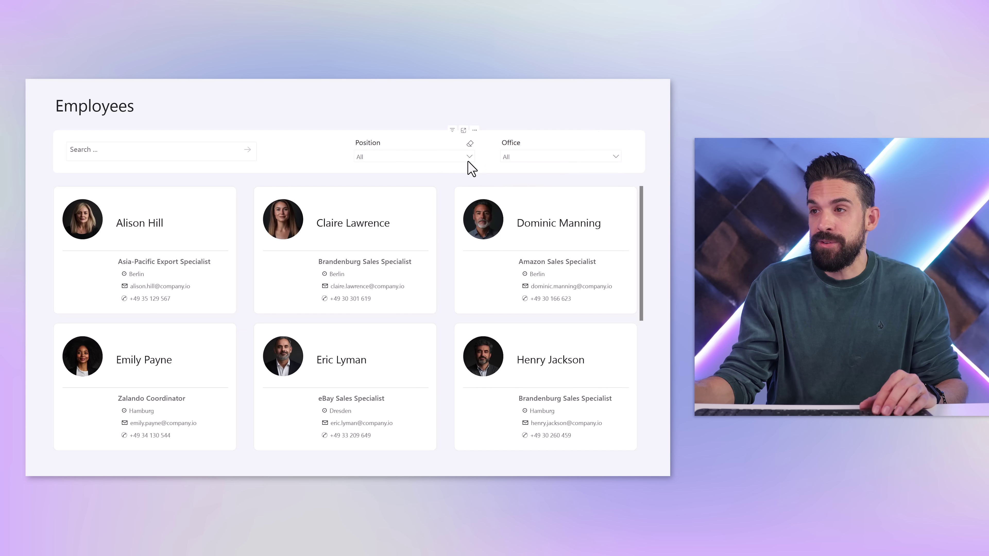
left_click(463, 161)
left_click(464, 161)
Step: Search the employee cards by an employee's first name
left_click(199, 133)
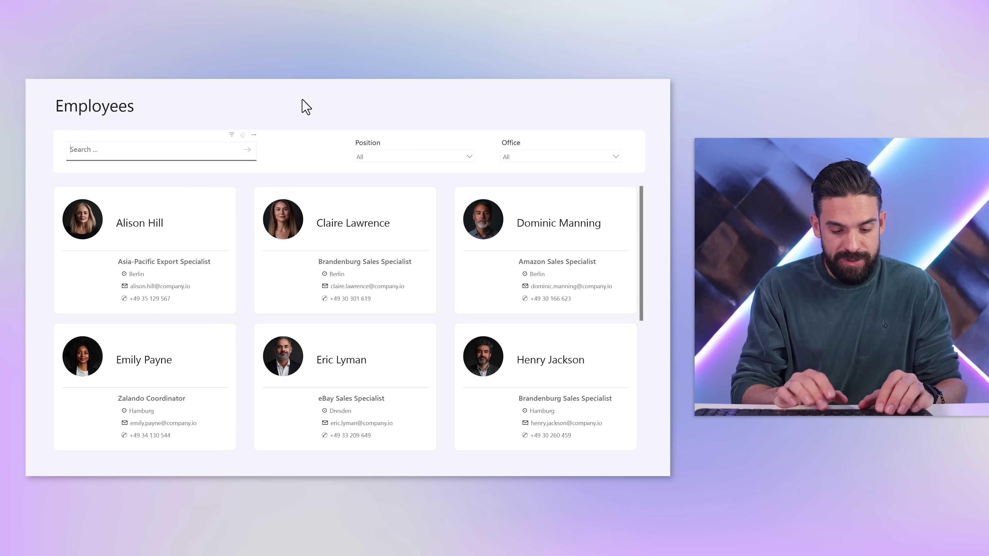
key("Return")
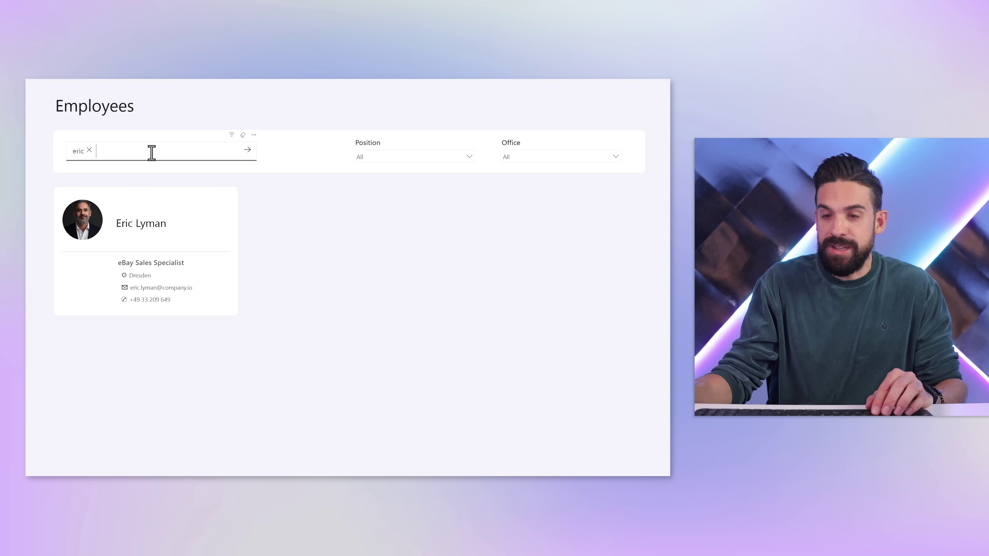
key("Return")
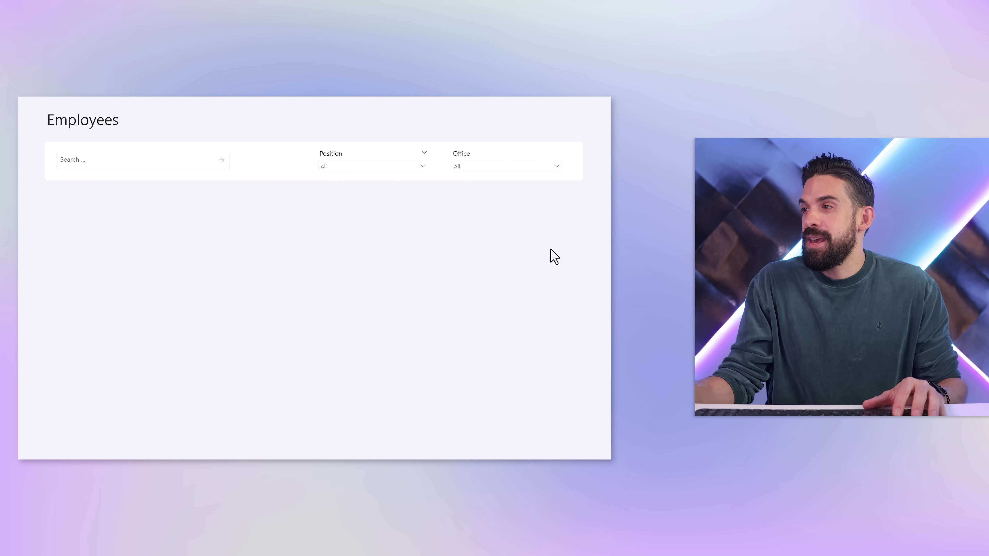
Step: Insert a card visual and place it below the filter bar, enlarged to fill the empty area of the Employees page
left_click(627, 177)
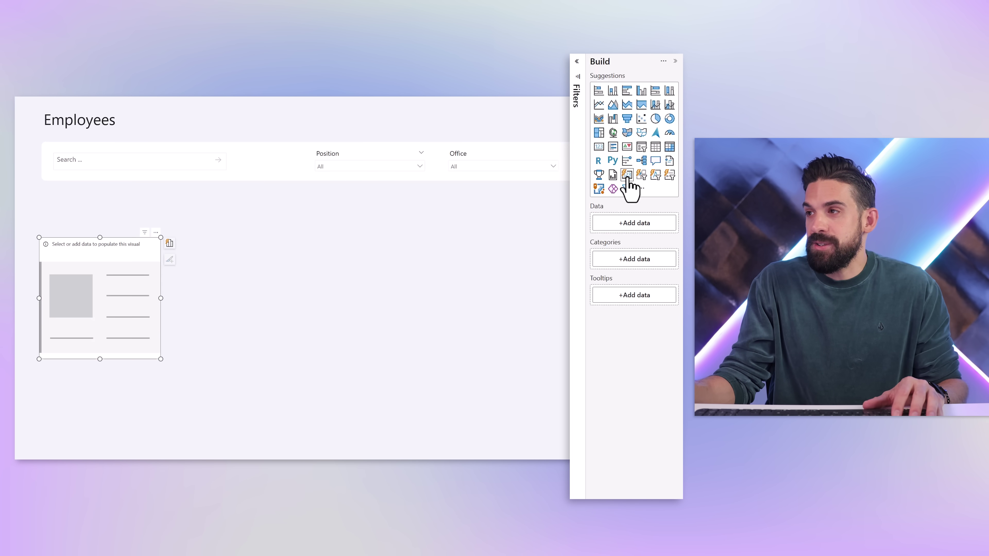
left_click_drag(111, 294, 112, 251)
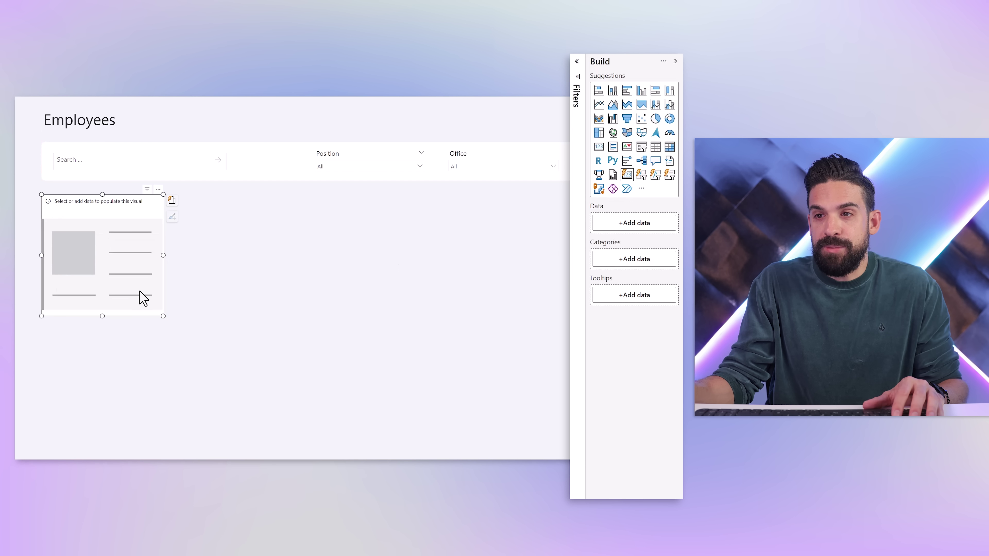
left_click_drag(162, 316, 580, 438)
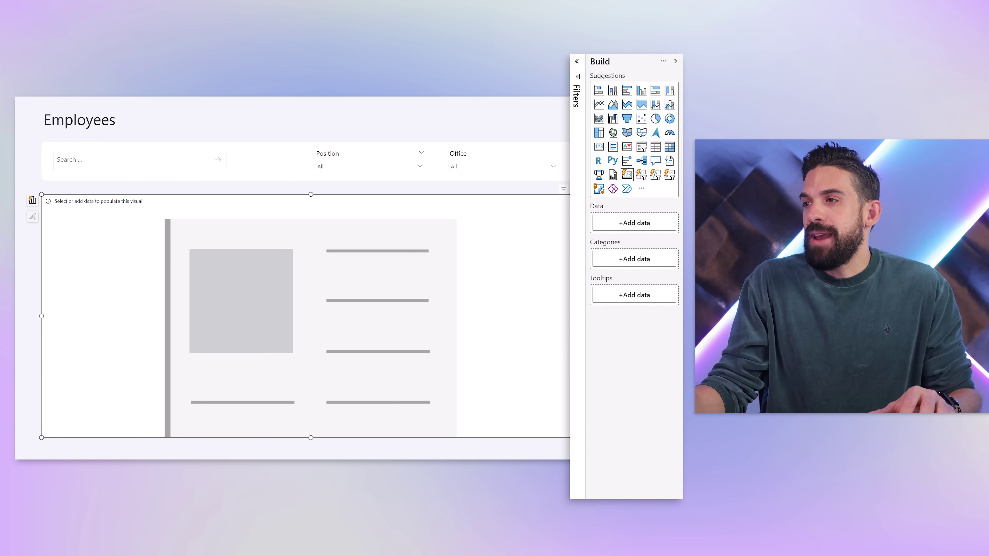
Step: Add the Name & Surname field to both the categories and the data of the card visual
left_click(633, 269)
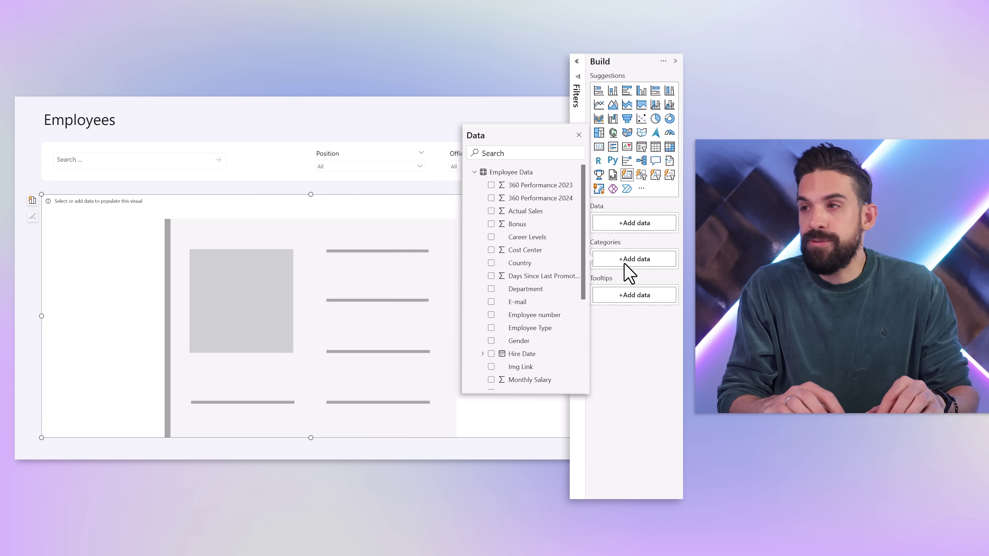
type("name")
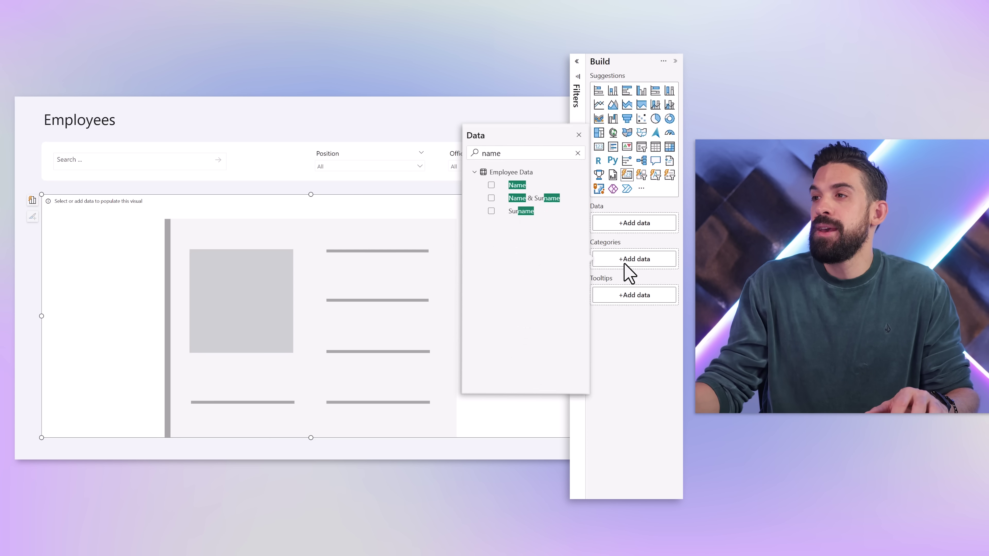
left_click(492, 198)
left_click(621, 224)
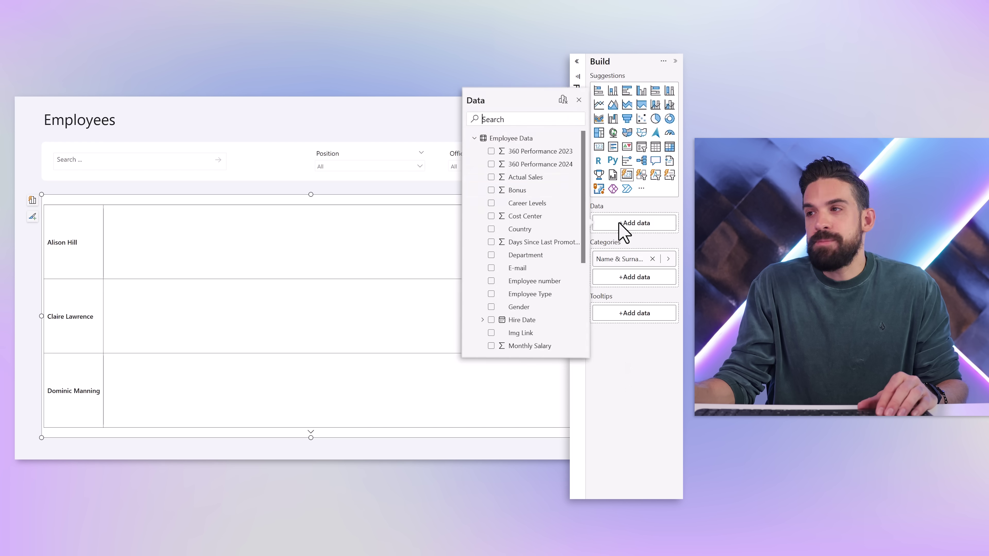
type("name")
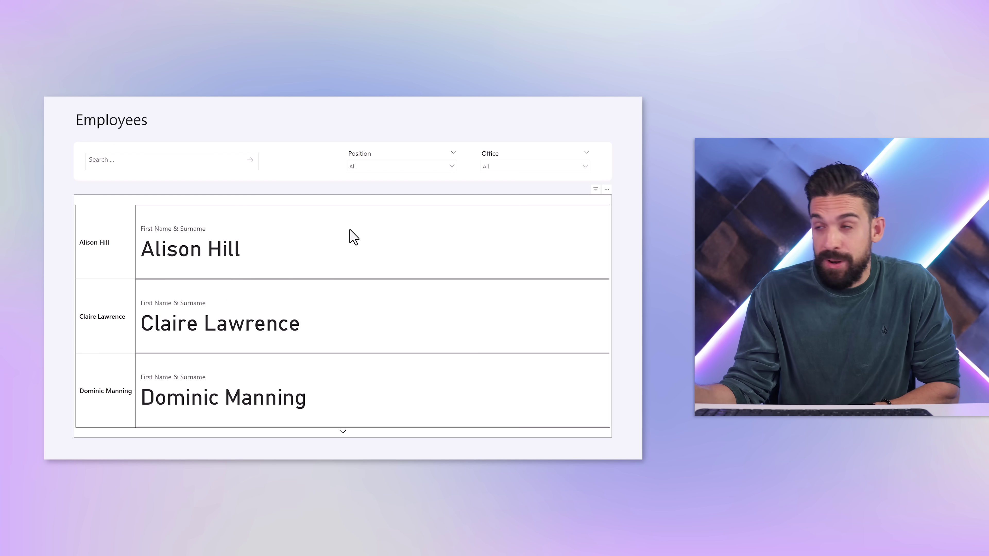
Step: Look up the CF Test measure in the Employee Data table
left_click(672, 76)
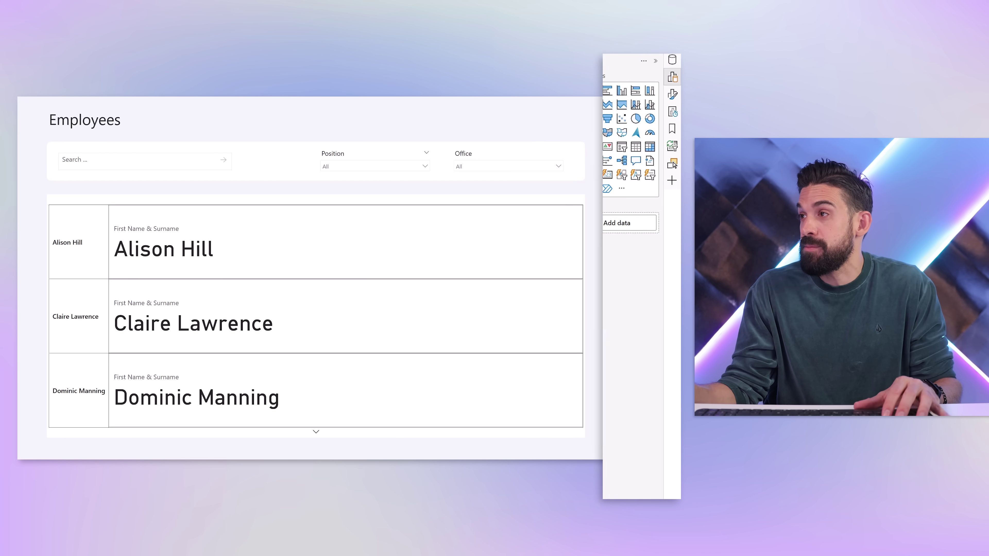
left_click(675, 65)
left_click(598, 180)
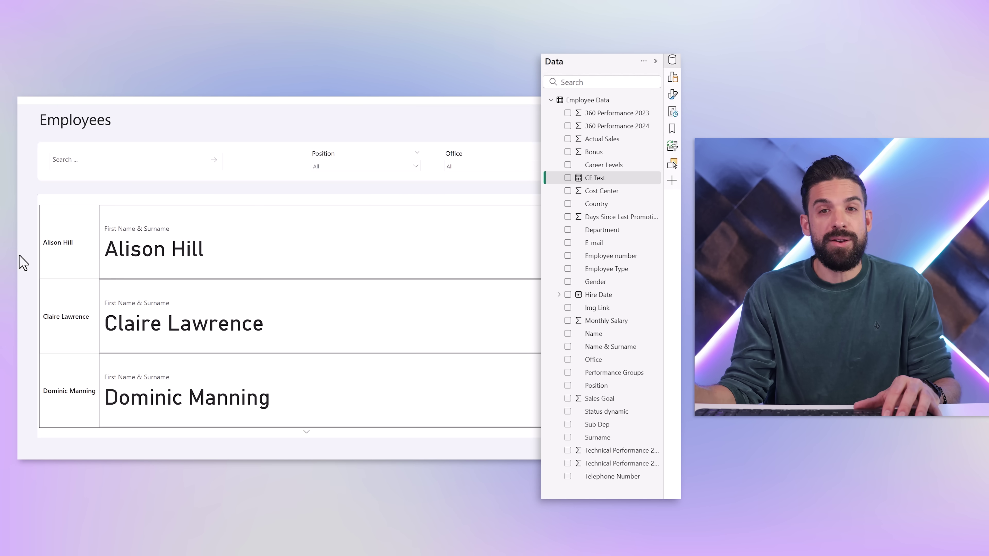
Step: Turn on the background of the card visual's small multiples header and check its color choices
left_click(672, 94)
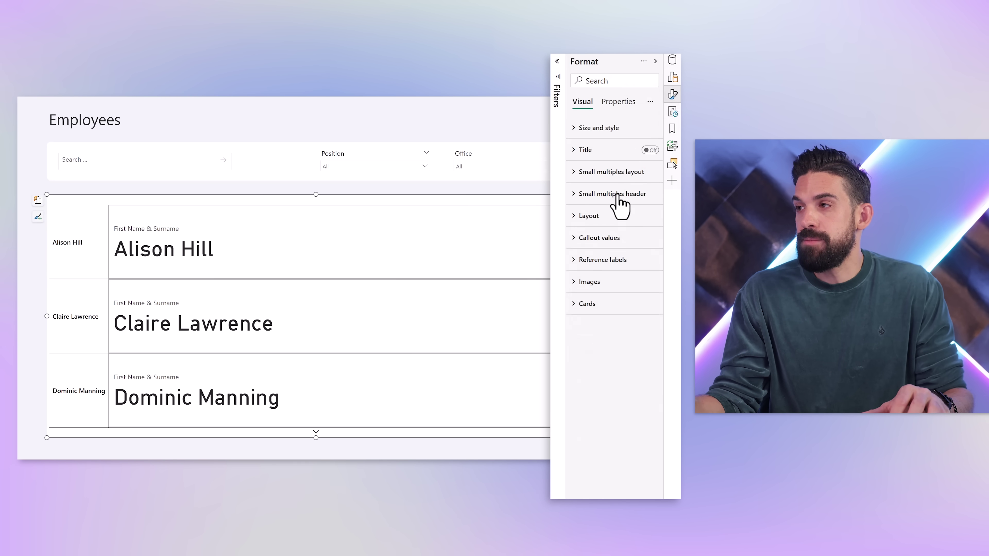
left_click(618, 195)
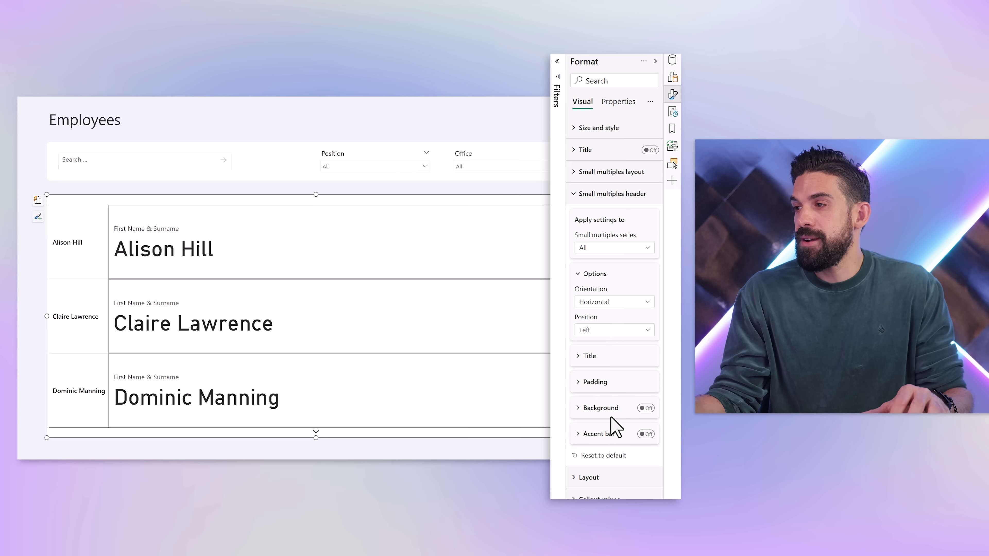
left_click(646, 408)
scroll(608, 413, "down", 5)
left_click(590, 236)
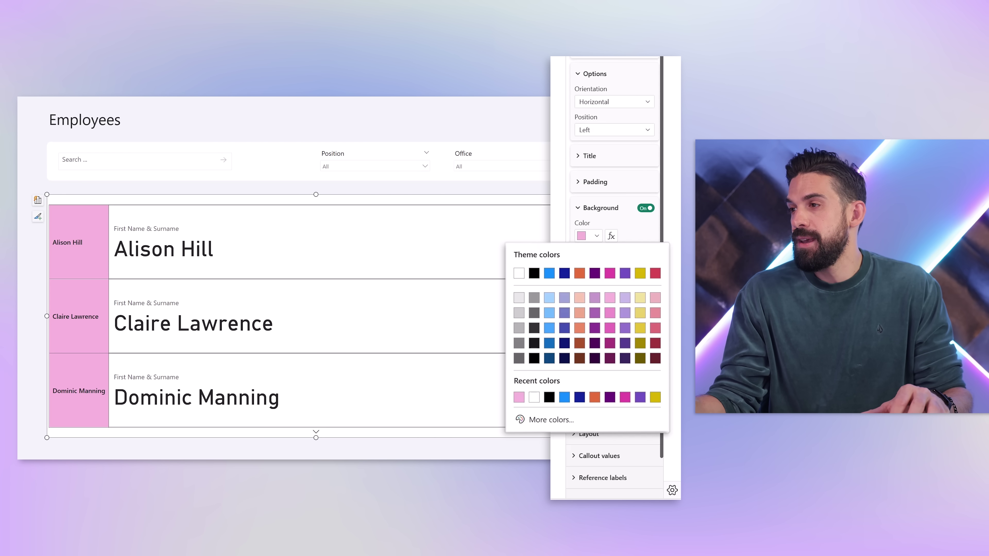
left_click(628, 230)
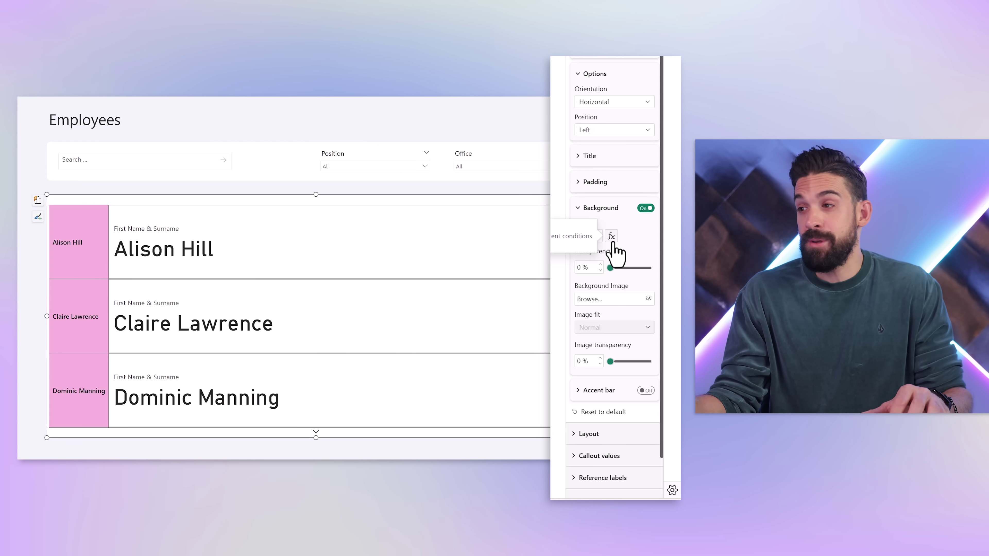
Step: Apply conditional formatting to the header background color with format style Field value based on the CF Test measure
left_click(611, 237)
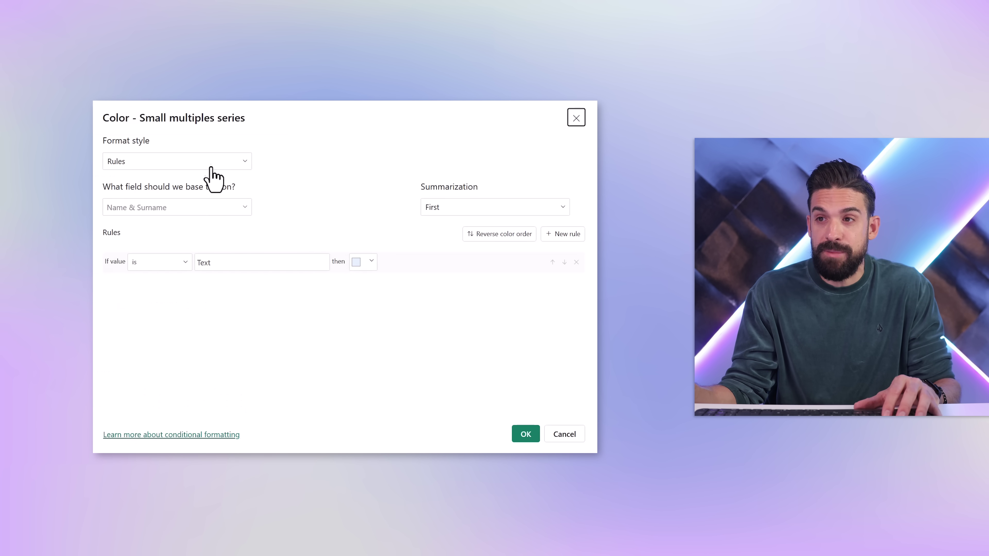
left_click(212, 163)
left_click(155, 217)
left_click(234, 211)
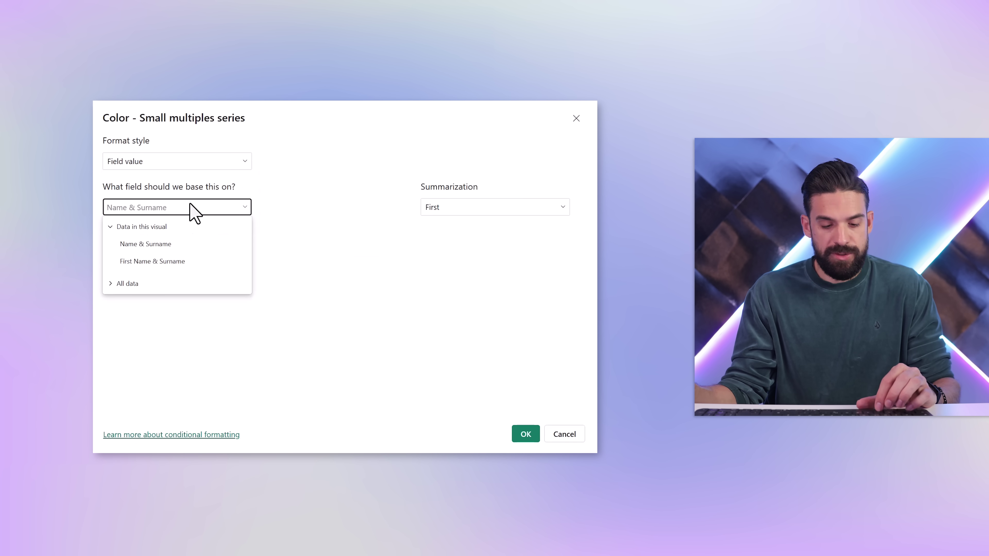
left_click(192, 215)
type("cf")
left_click(169, 323)
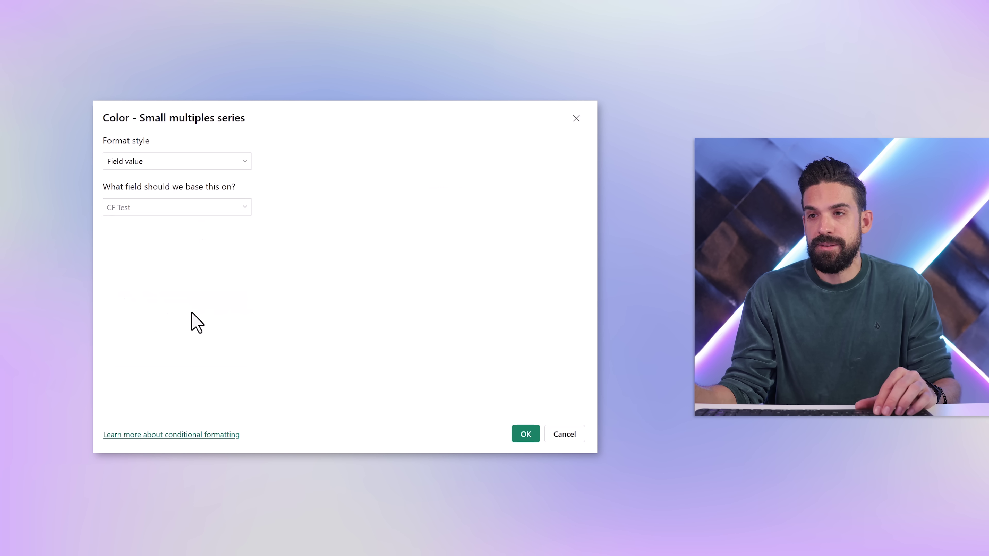
left_click(526, 434)
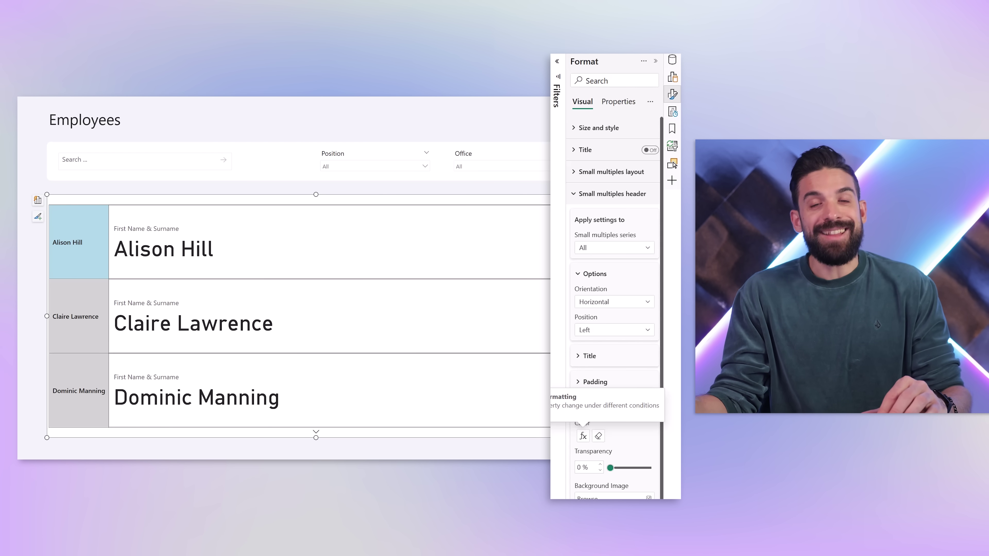
key("Escape")
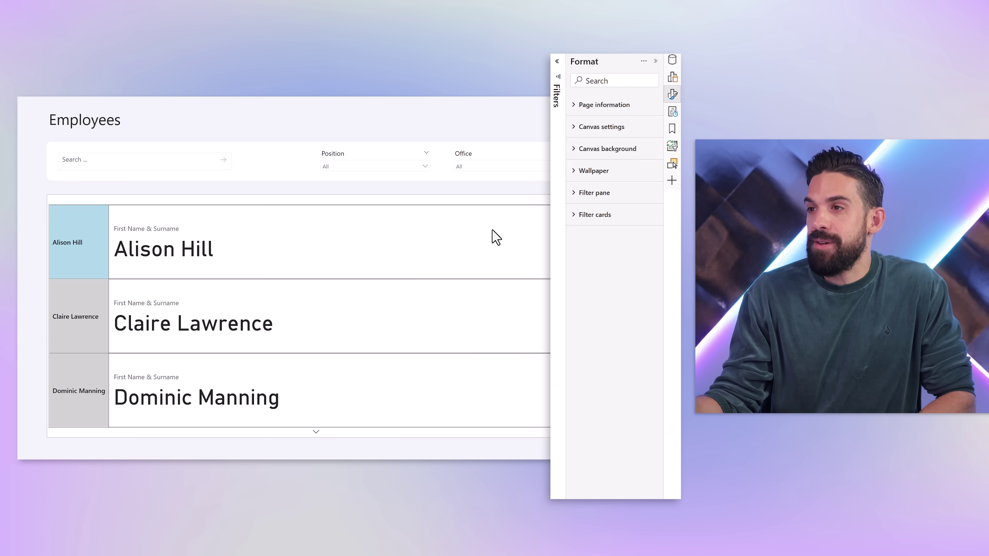
Step: Enable images on the card visual and set the image type to Image URL
left_click(459, 209)
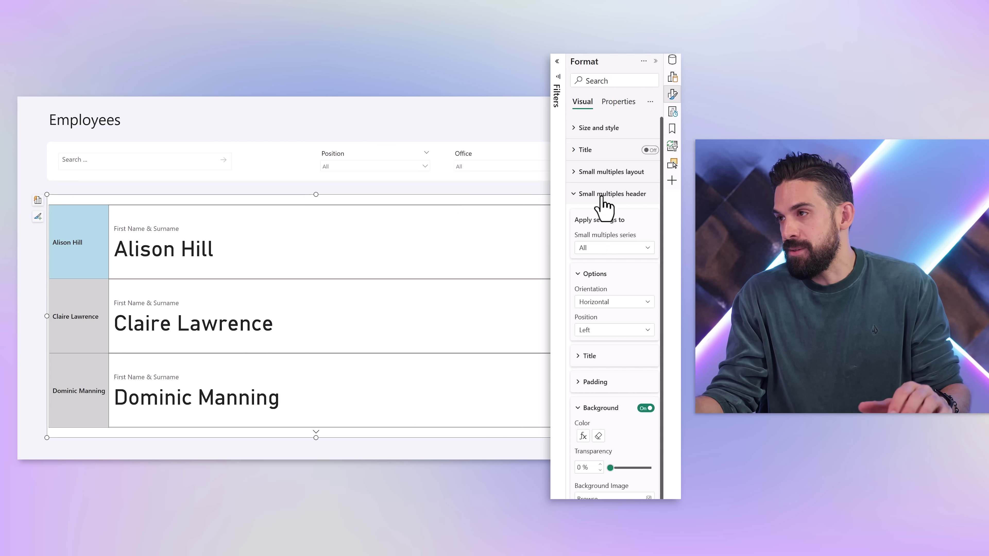
left_click(603, 195)
left_click(591, 287)
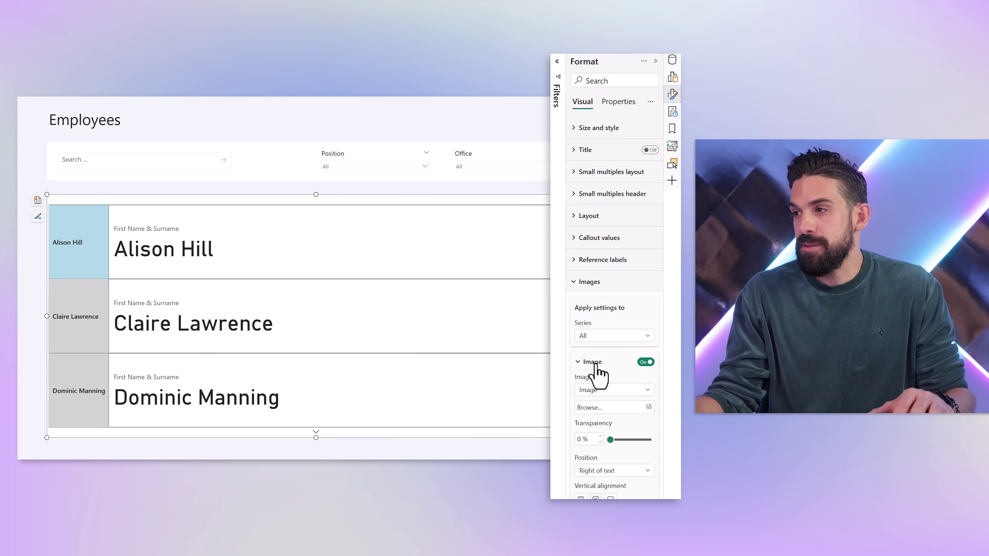
left_click(608, 391)
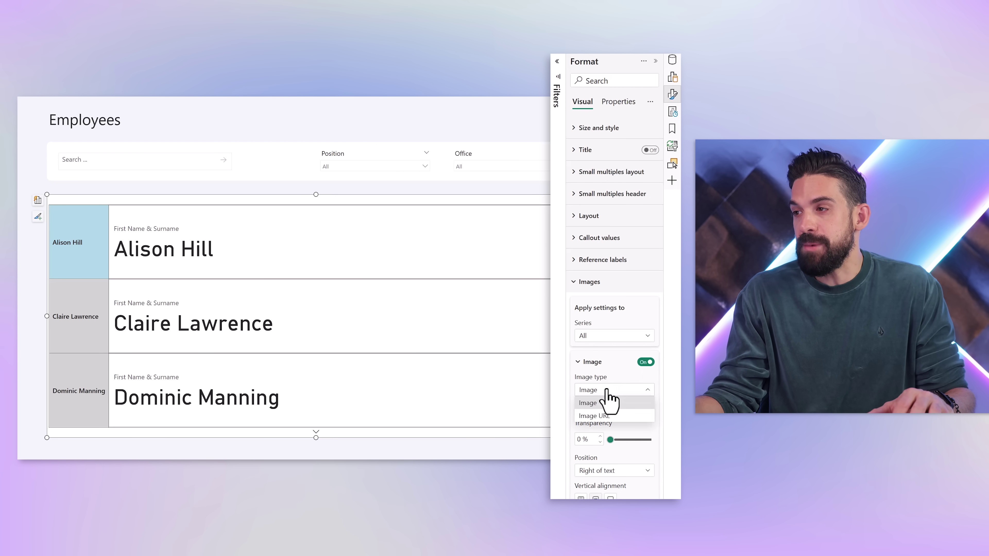
scroll(609, 413, "down", 5)
left_click(611, 223)
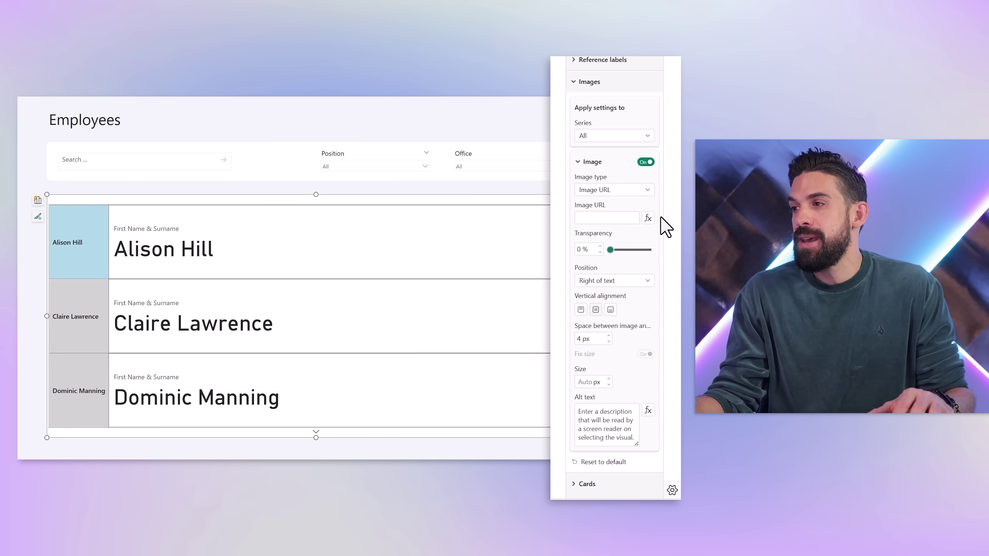
Step: Base the card's image URL on the Img Link field, using Field value format style and First summarization
left_click(648, 218)
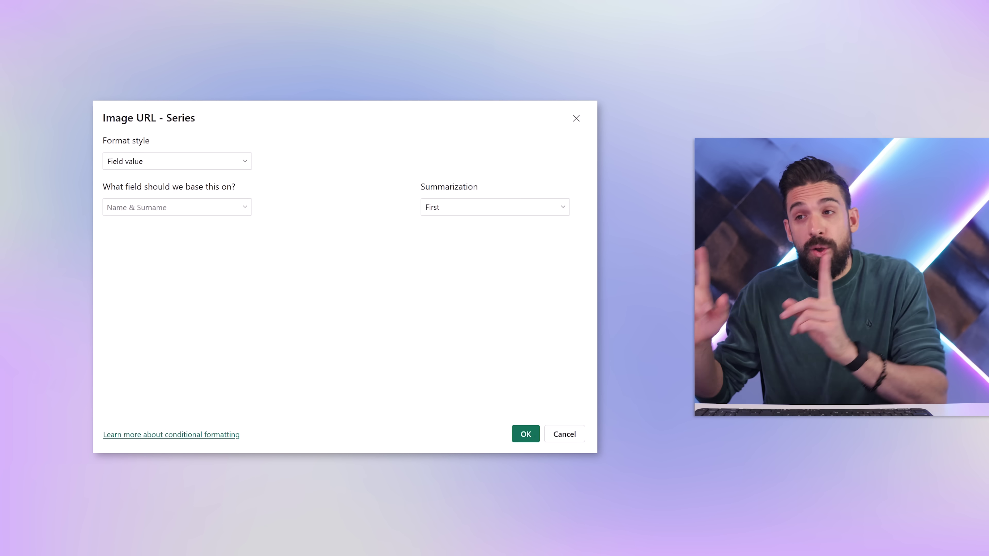
left_click(245, 207)
left_click(190, 215)
type("img")
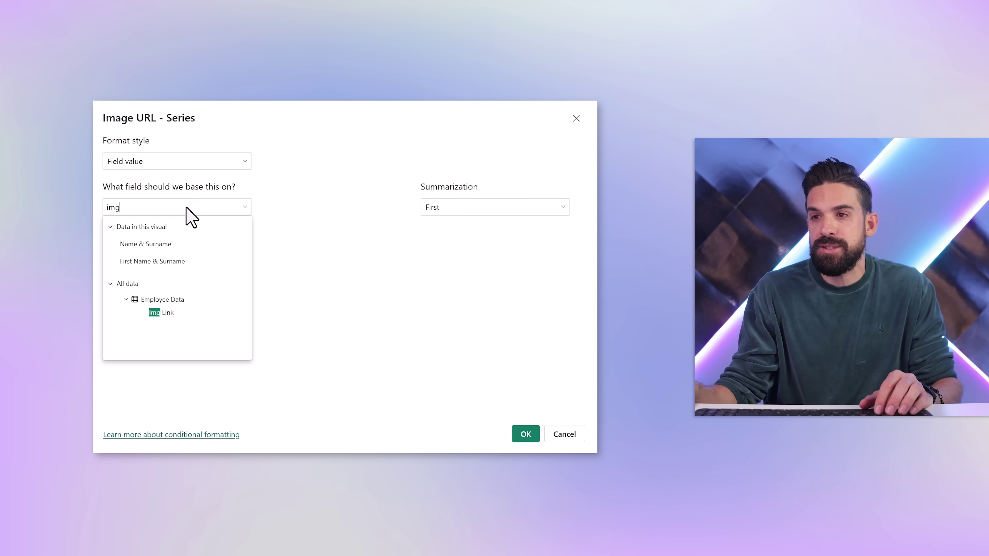
left_click(167, 314)
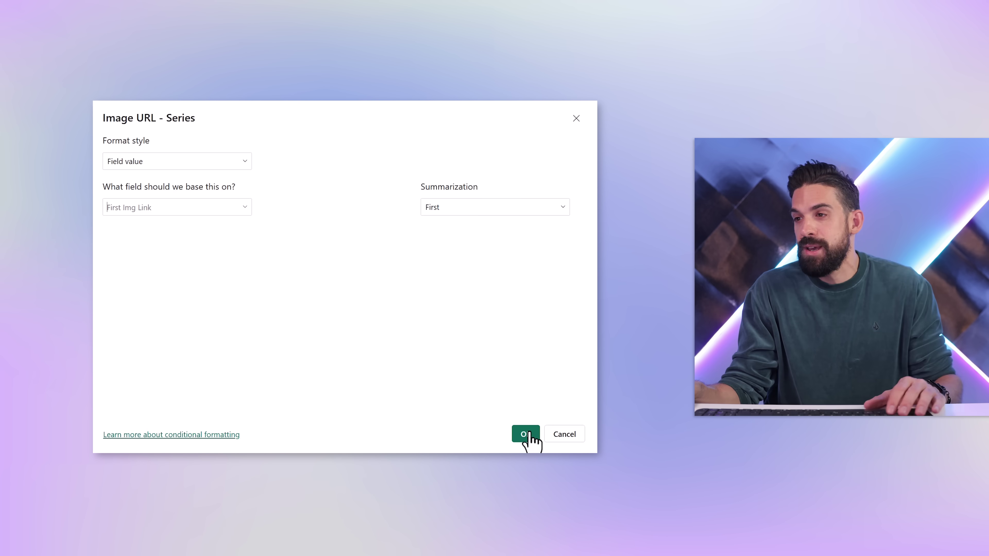
left_click(526, 434)
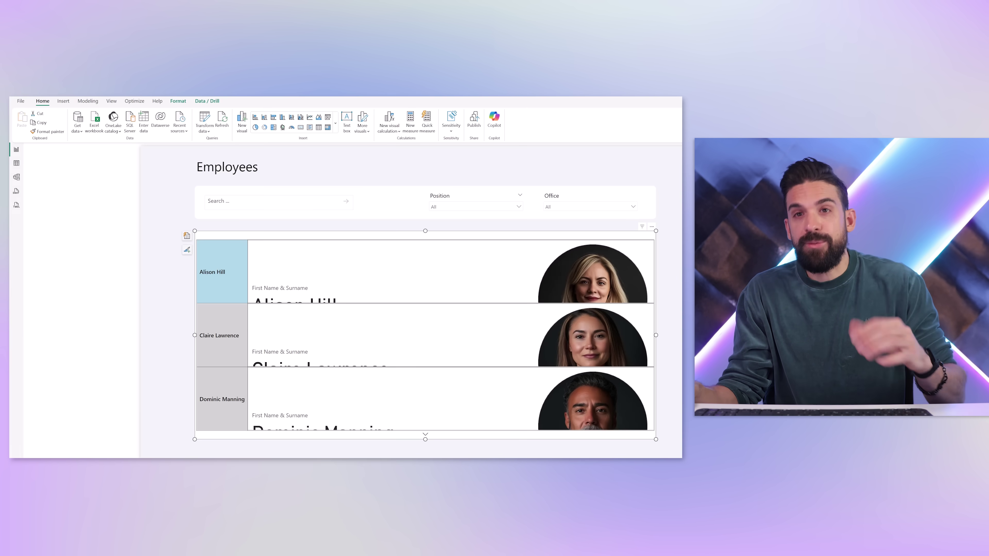
Step: Check the data category of the Img Link column in the table data and return to the report page
left_click(15, 164)
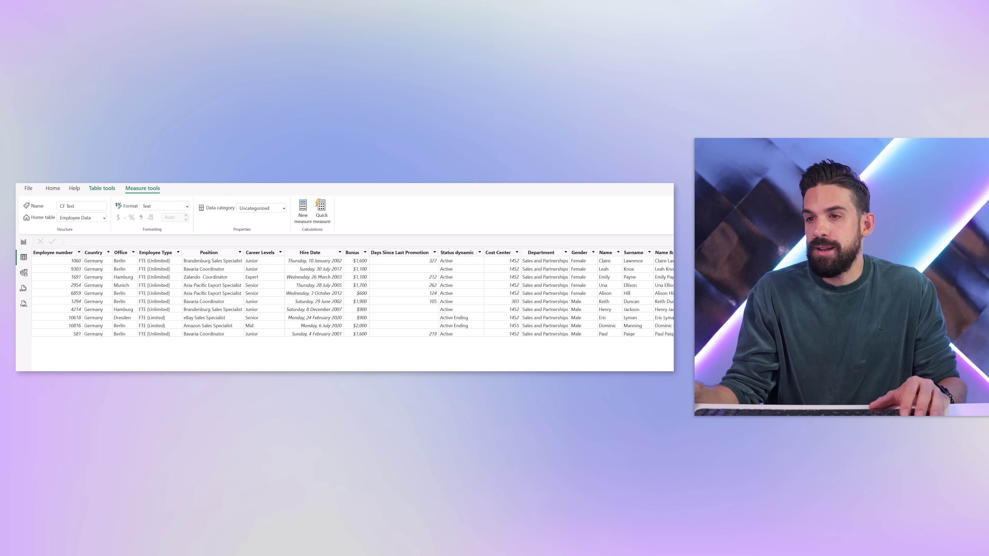
scroll(352, 294, "right", 10)
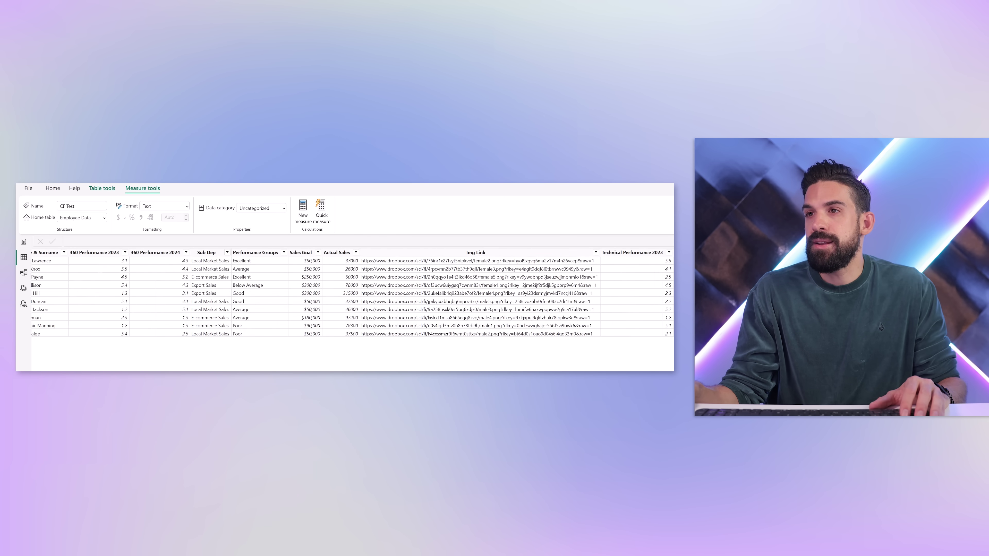
left_click(471, 251)
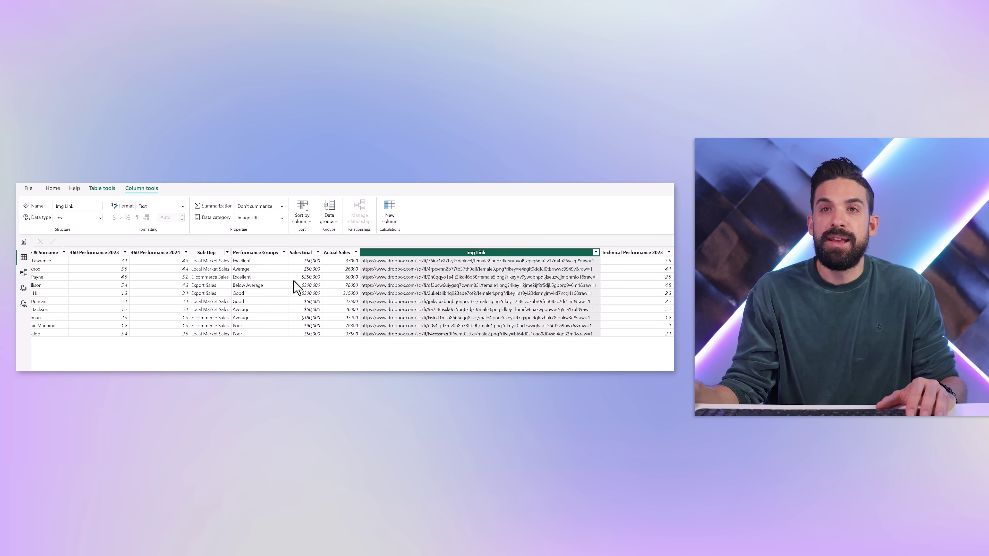
left_click(22, 248)
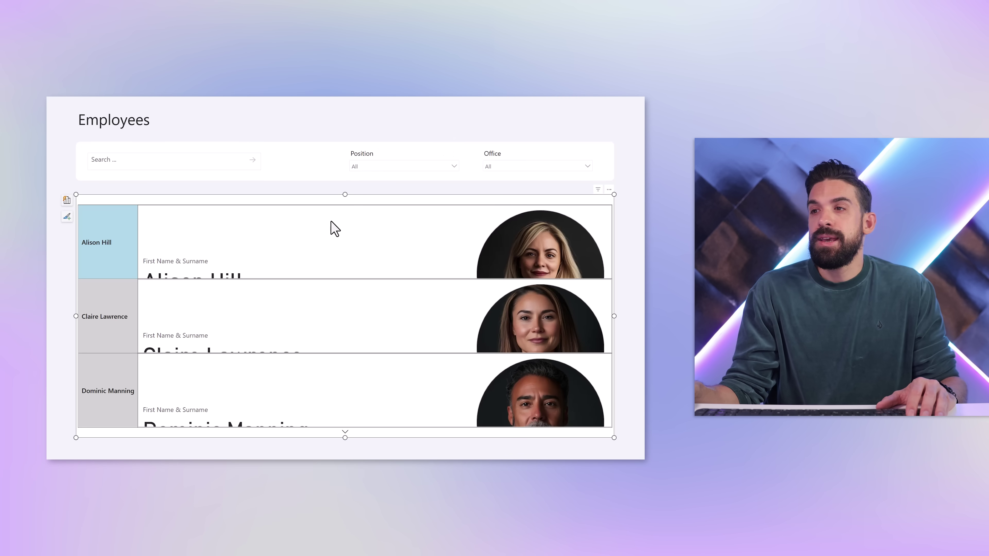
Step: Set the size of the card visual's images to 100 px
scroll(631, 438, "down", 5)
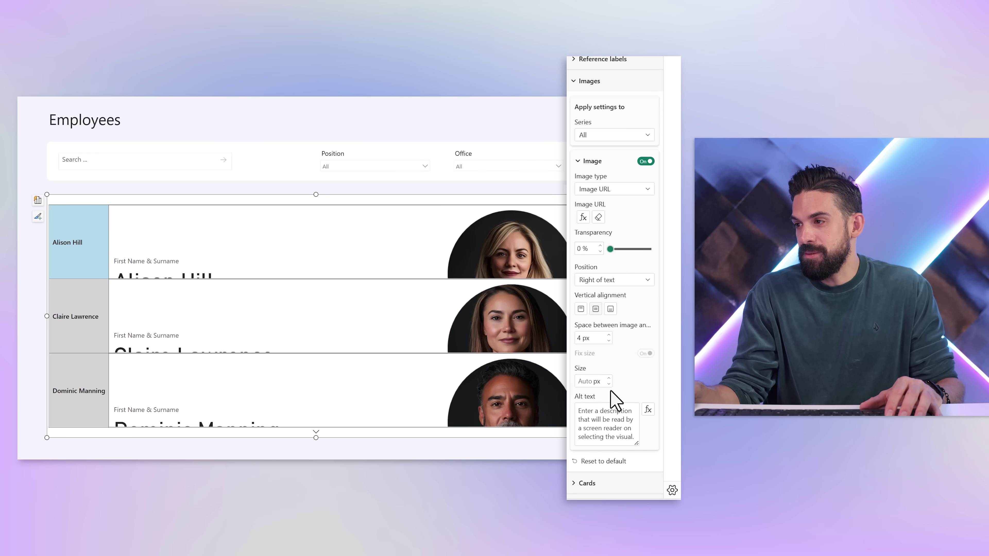
left_click(588, 383)
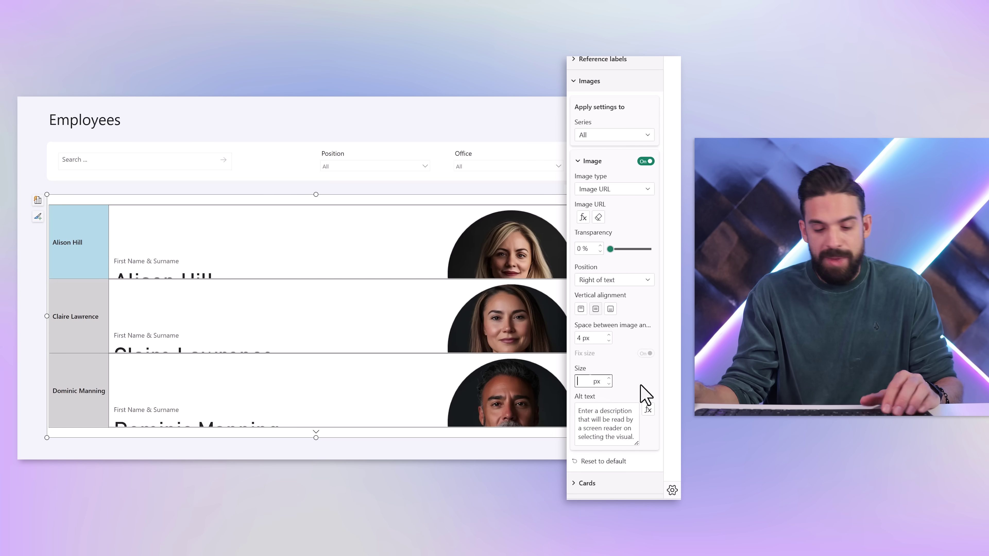
type("100")
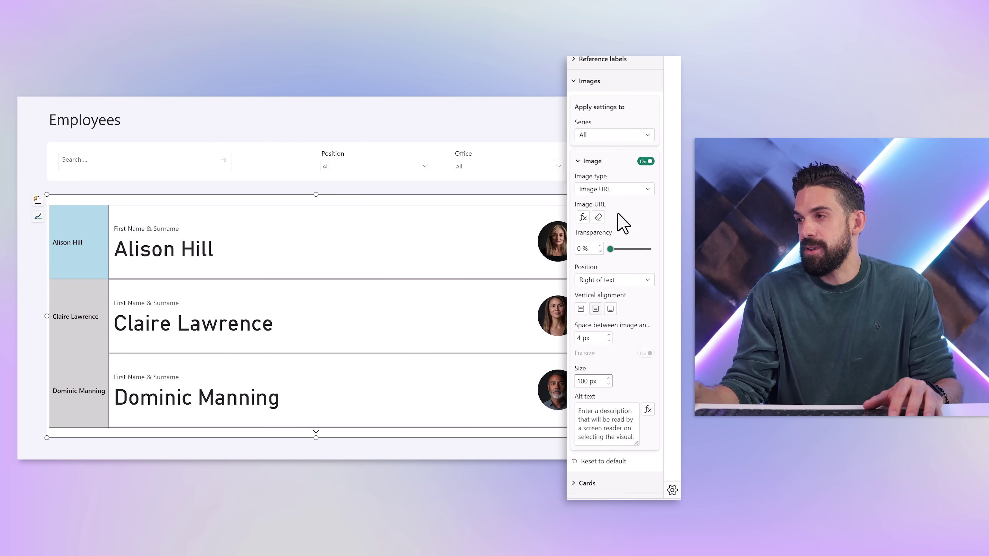
Step: Place the card images left of the text with a 30 px space between image and text
left_click(602, 283)
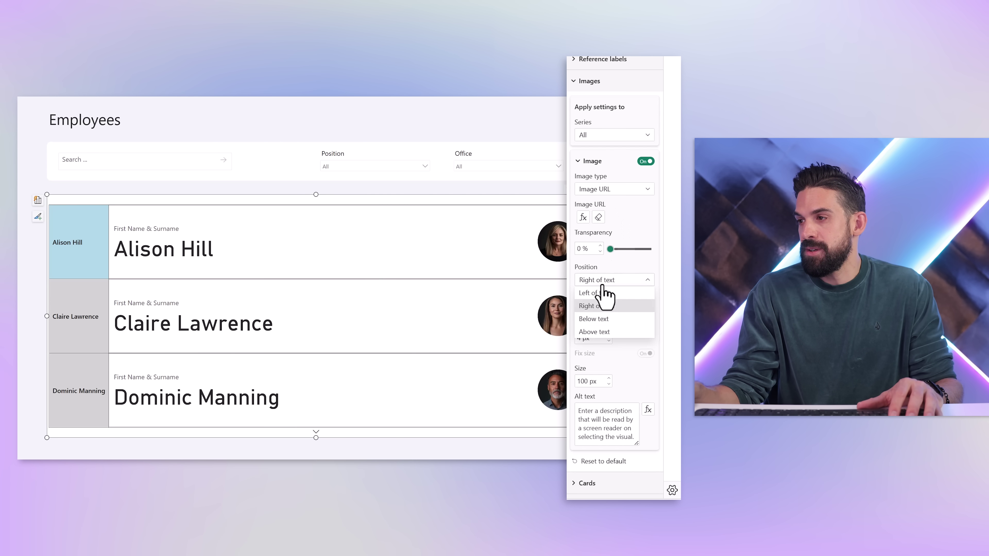
left_click(605, 294)
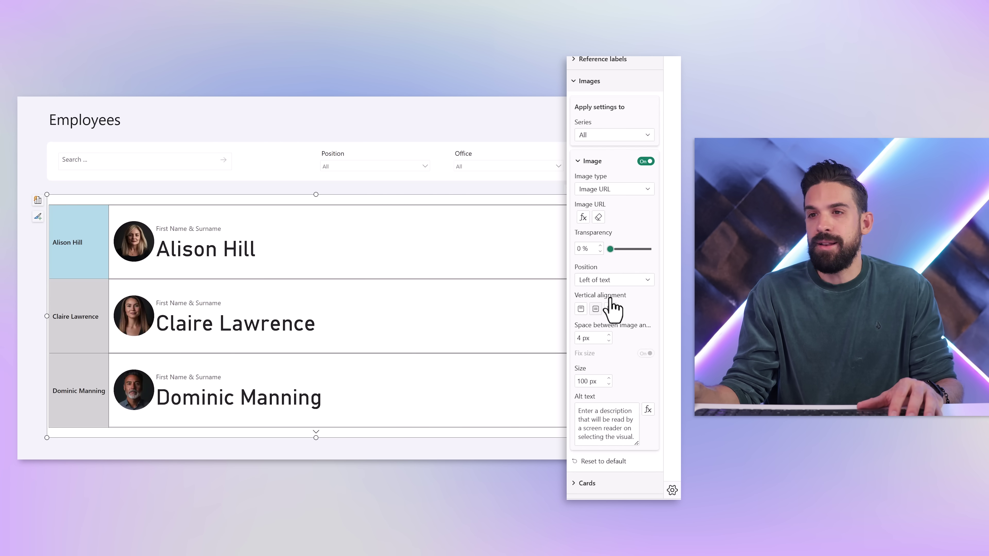
double_click(596, 338)
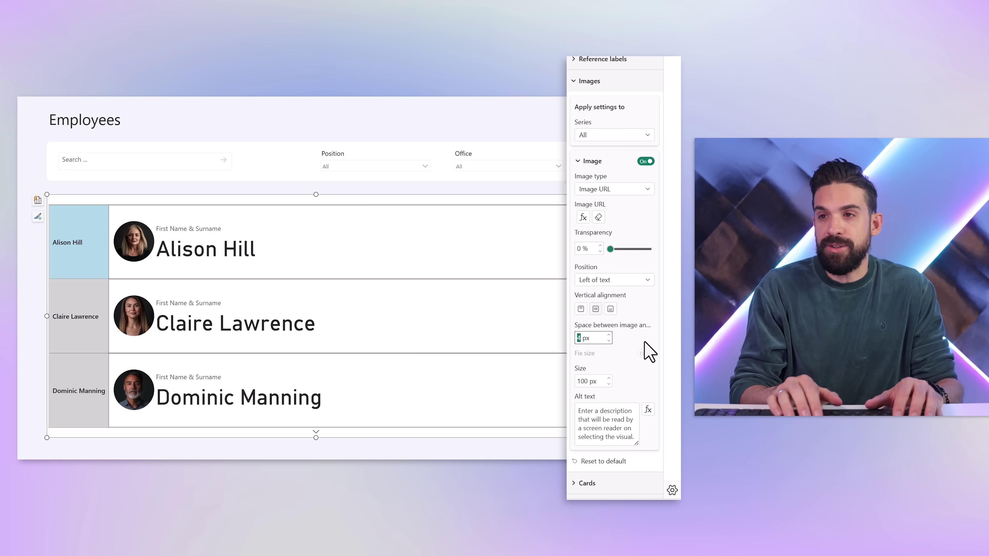
type("30")
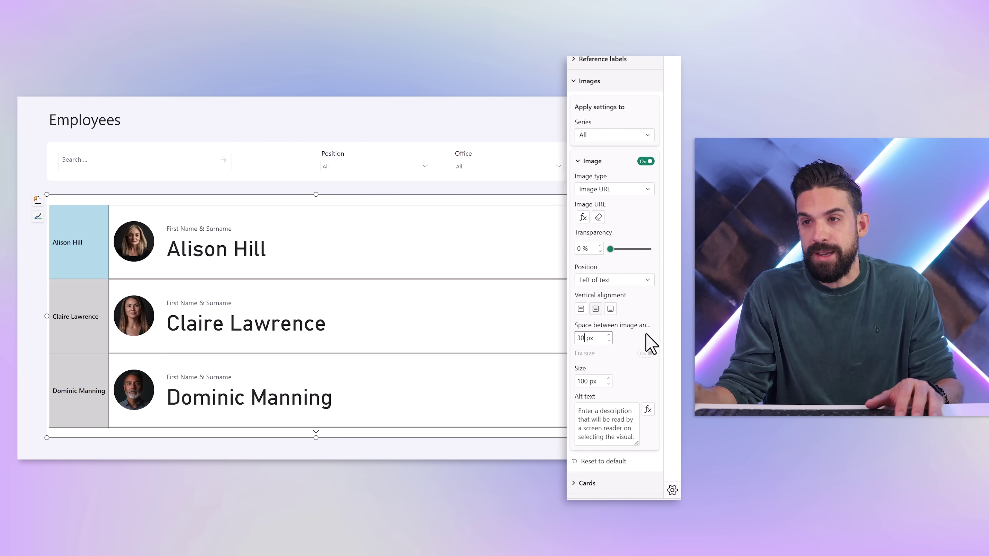
Step: Set the font of the card's callout values to Segoe UI at size 18
left_click(589, 81)
left_click(601, 239)
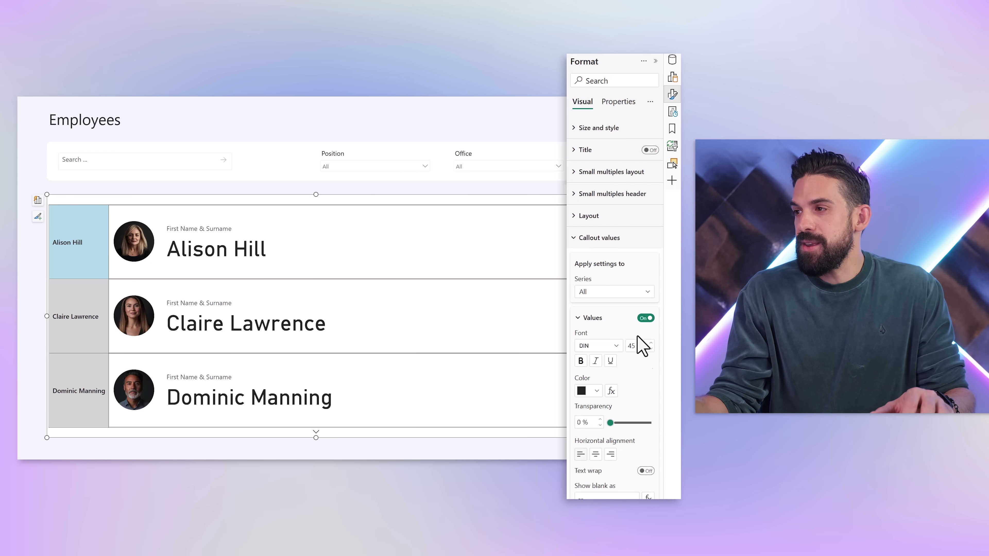
double_click(632, 345)
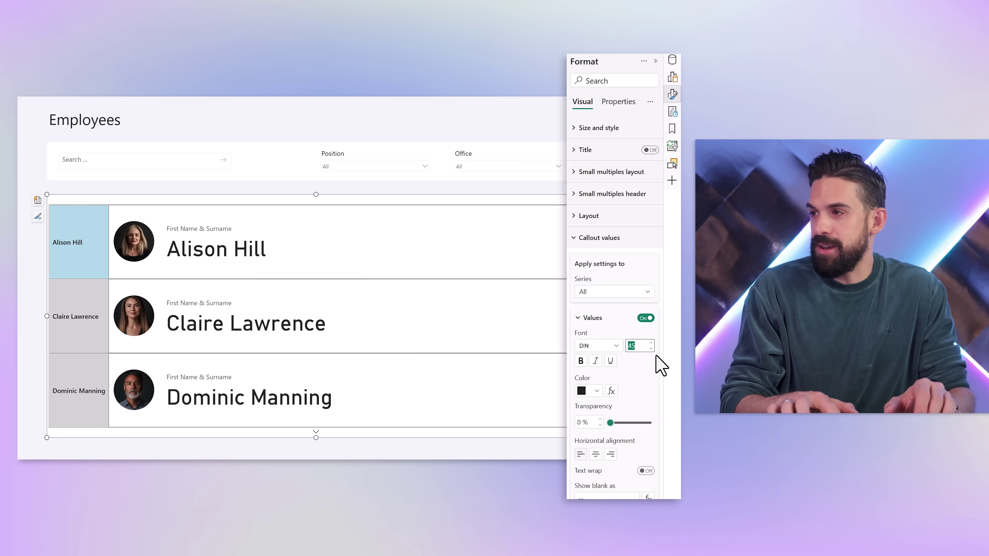
type("18")
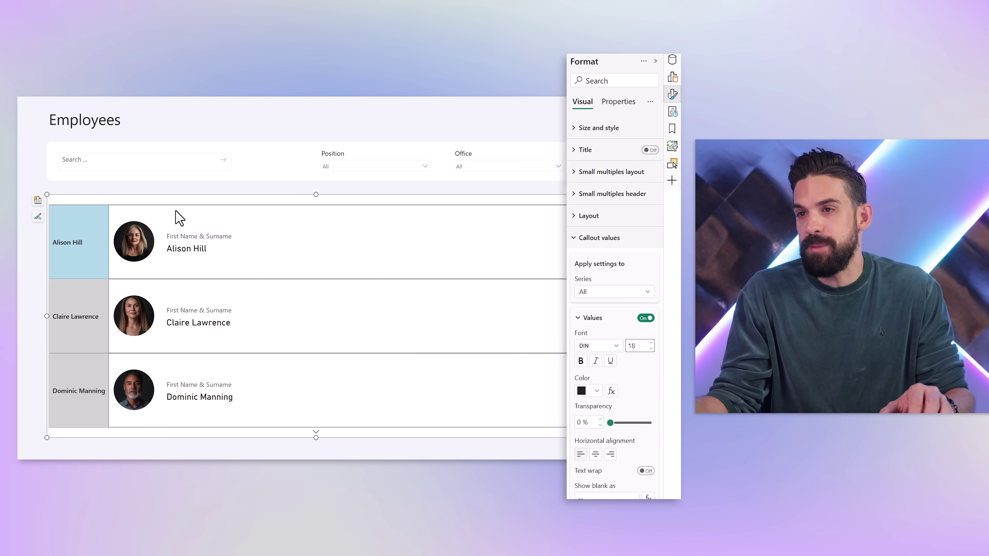
left_click(616, 346)
scroll(612, 448, "down", 1)
scroll(609, 467, "down", 2)
left_click(613, 469)
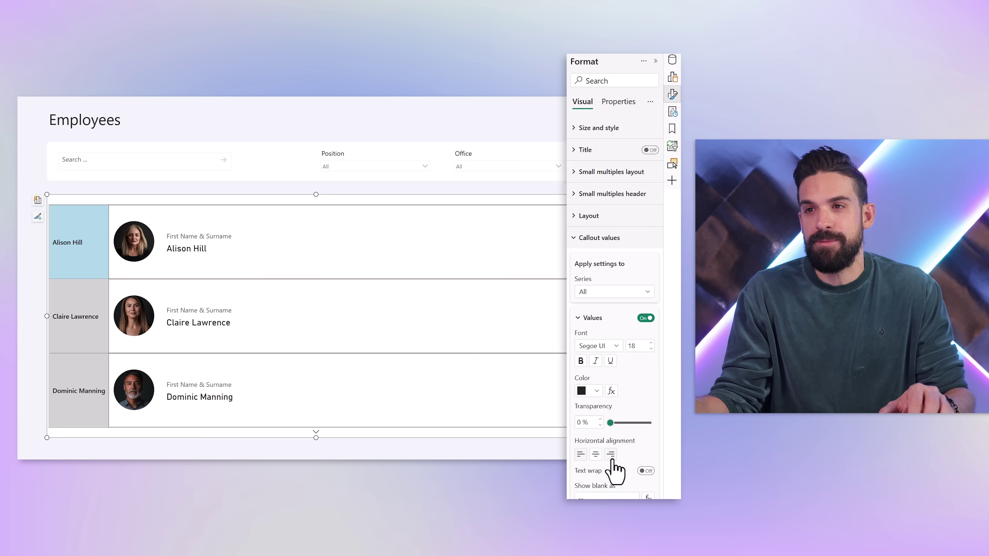
left_click(593, 320)
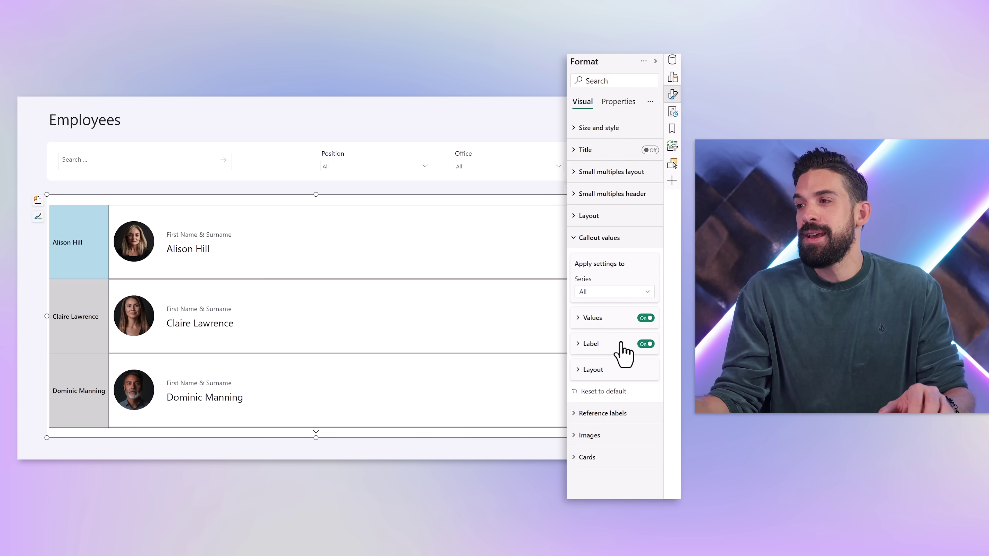
Step: For the First Name & Surname series, try to base the callout label text on a field value, searching for the Position field
left_click(599, 347)
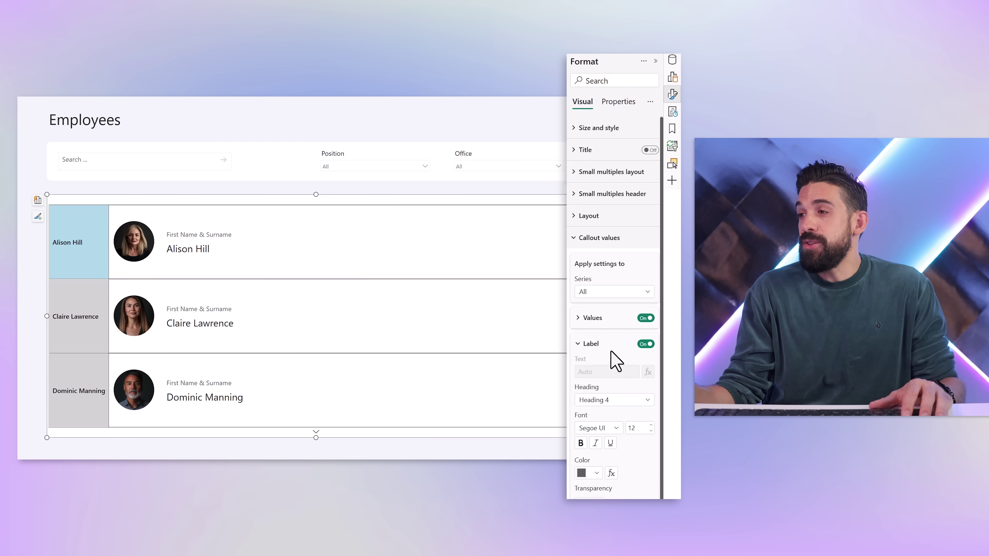
left_click(604, 293)
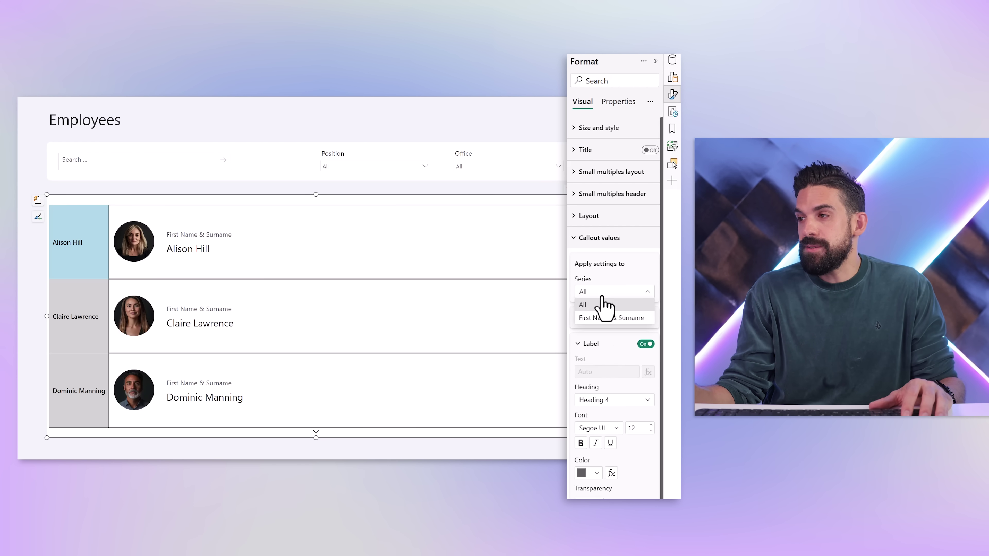
left_click(614, 319)
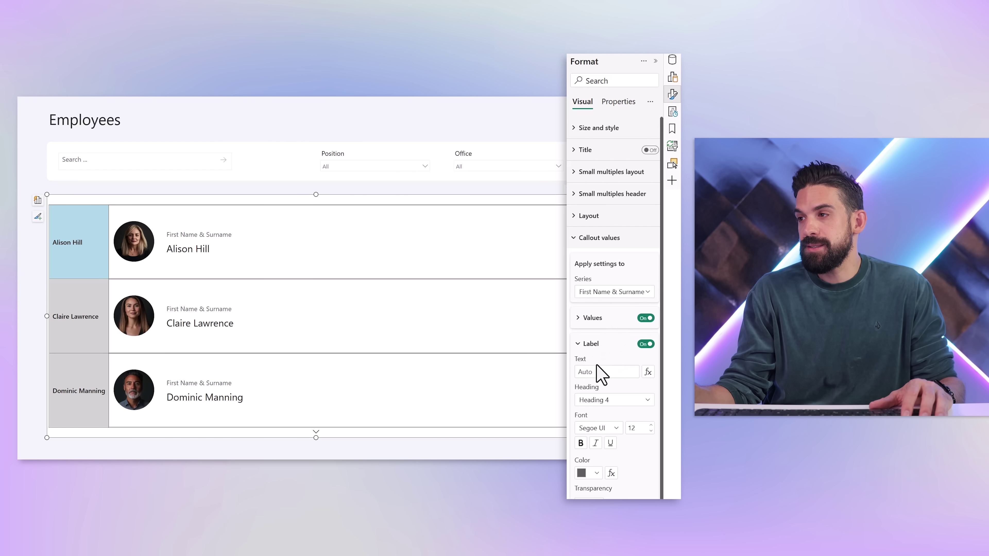
left_click(648, 372)
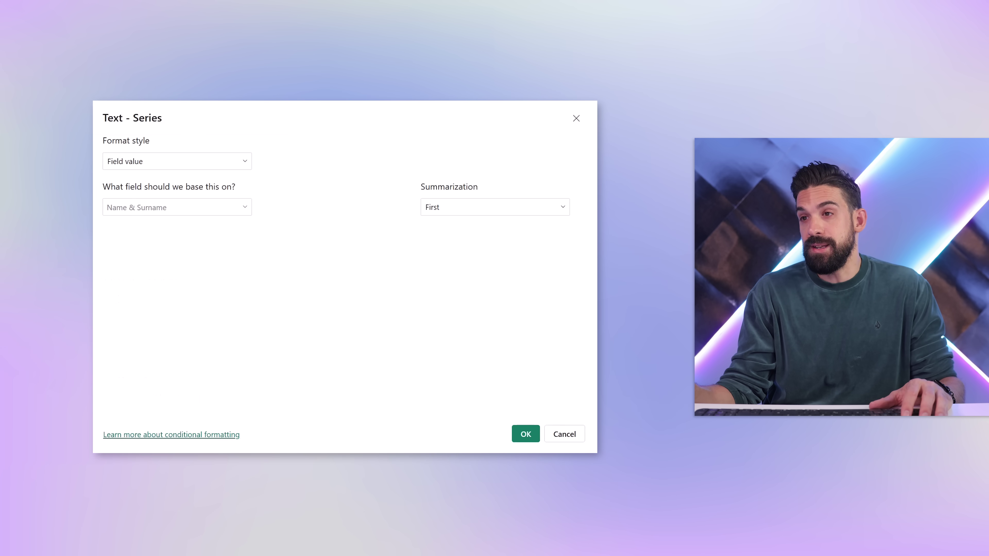
left_click(245, 208)
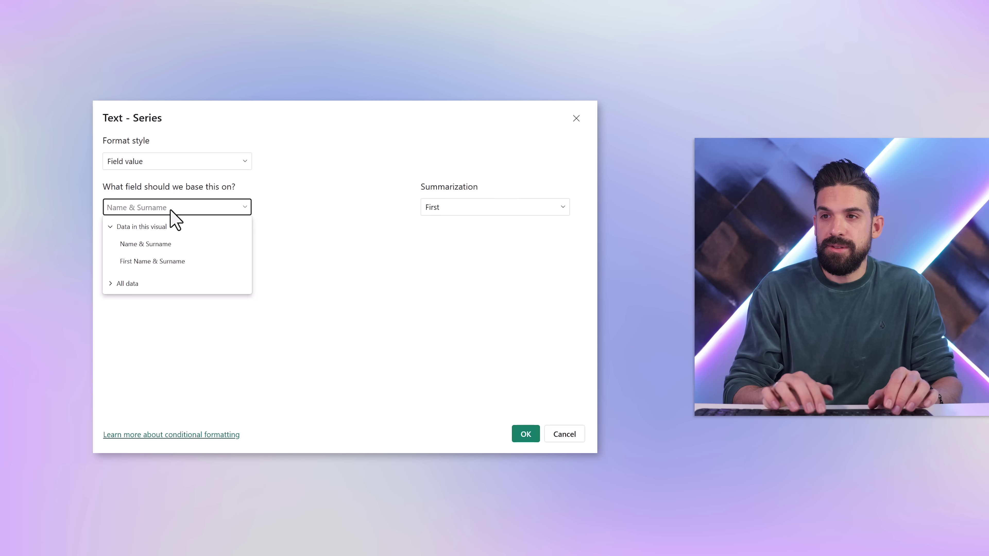
left_click(203, 210)
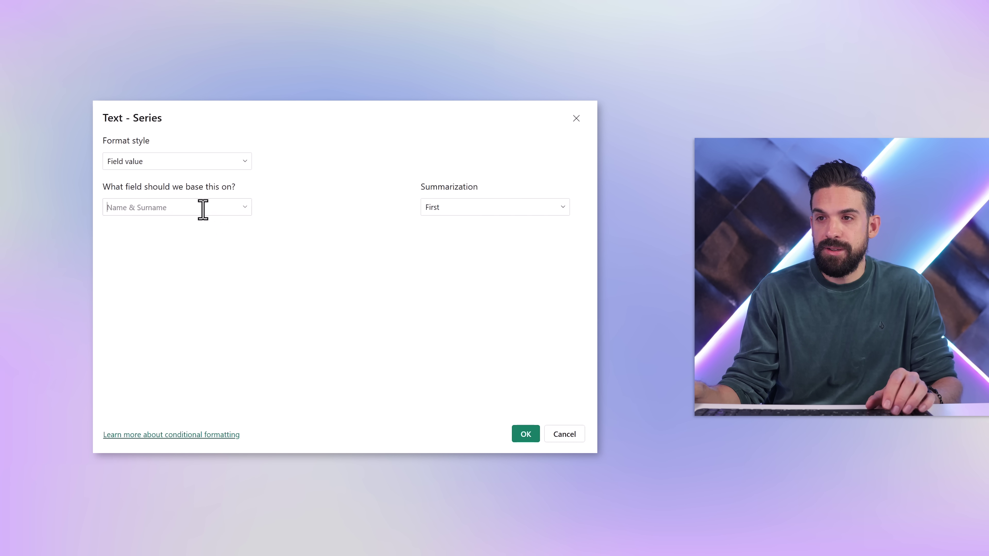
type("posi")
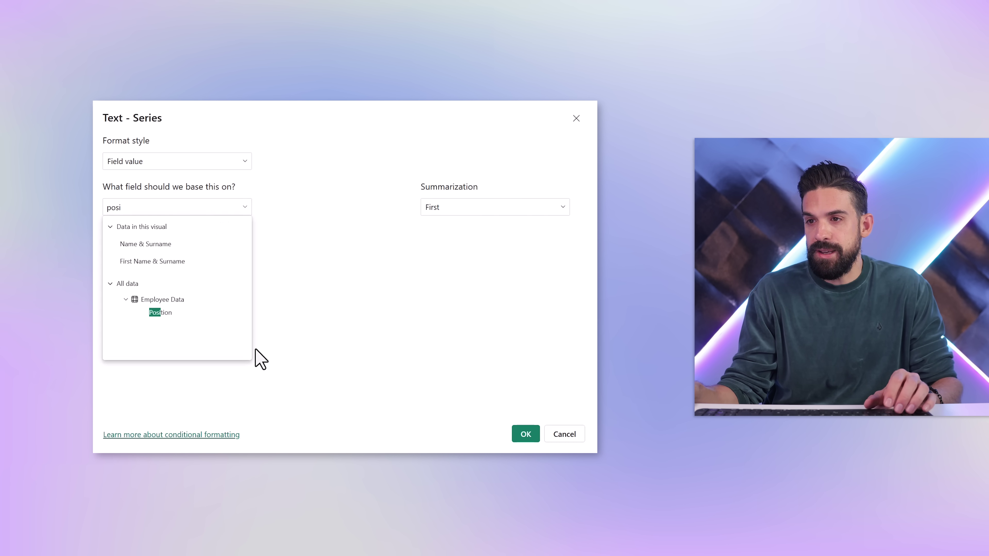
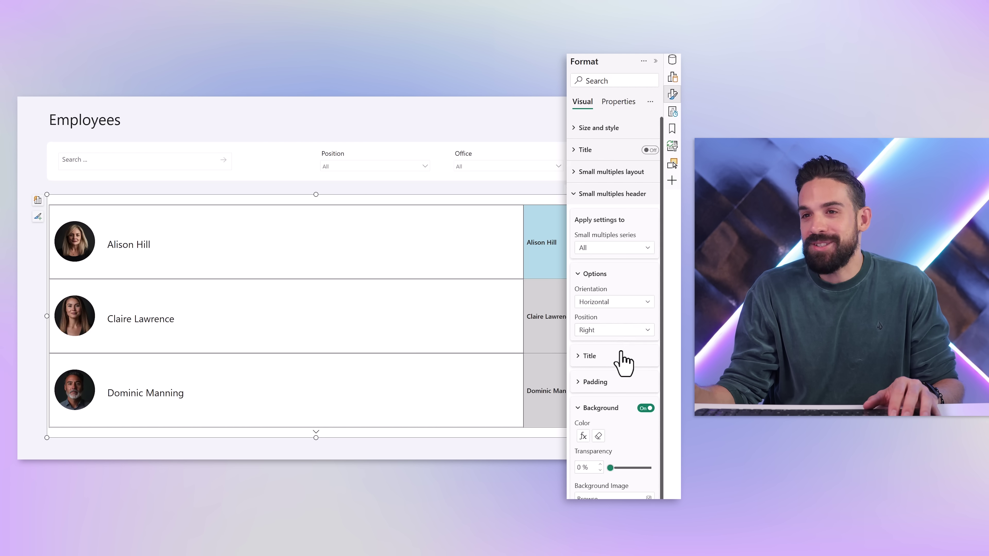
Step: Turn off the background of the small multiples header
left_click(647, 408)
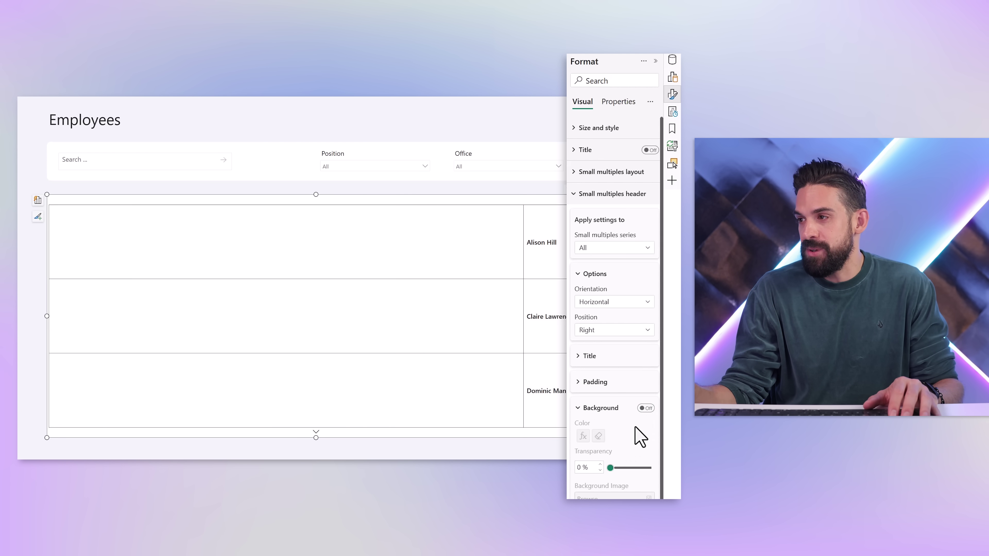
left_click(598, 409)
left_click(596, 357)
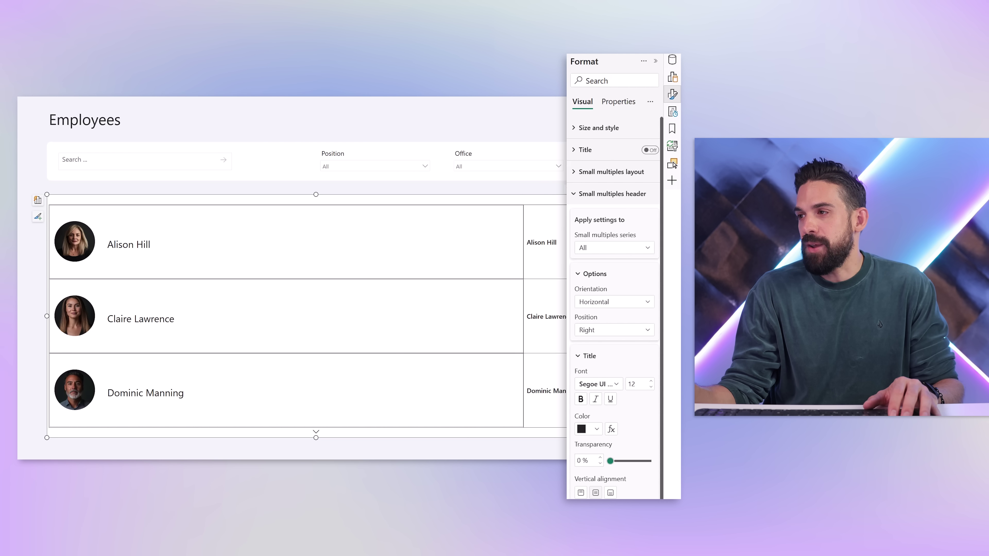
Step: Set the small multiples header's position to Left and its orientation to Rotate all text 90°
left_click(595, 333)
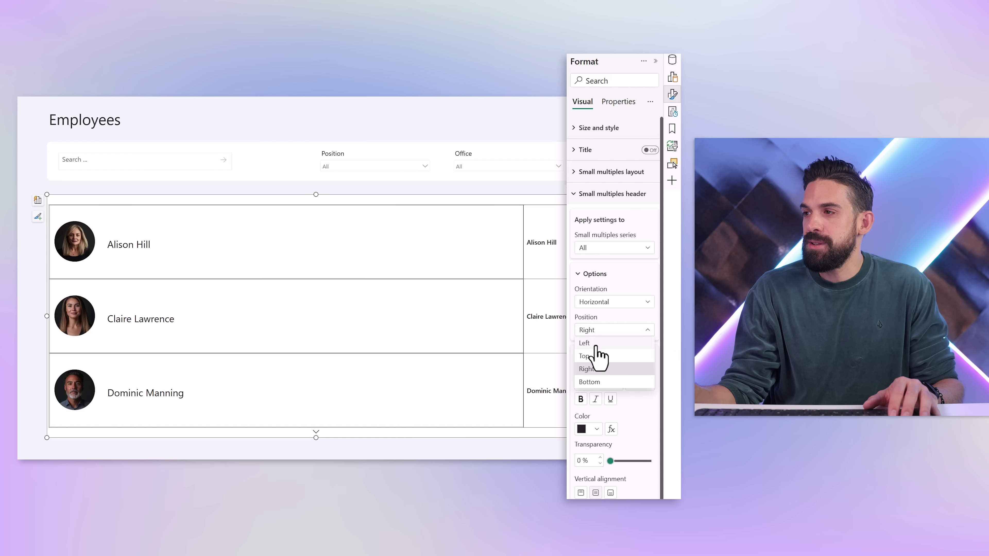
left_click(597, 350)
left_click(607, 302)
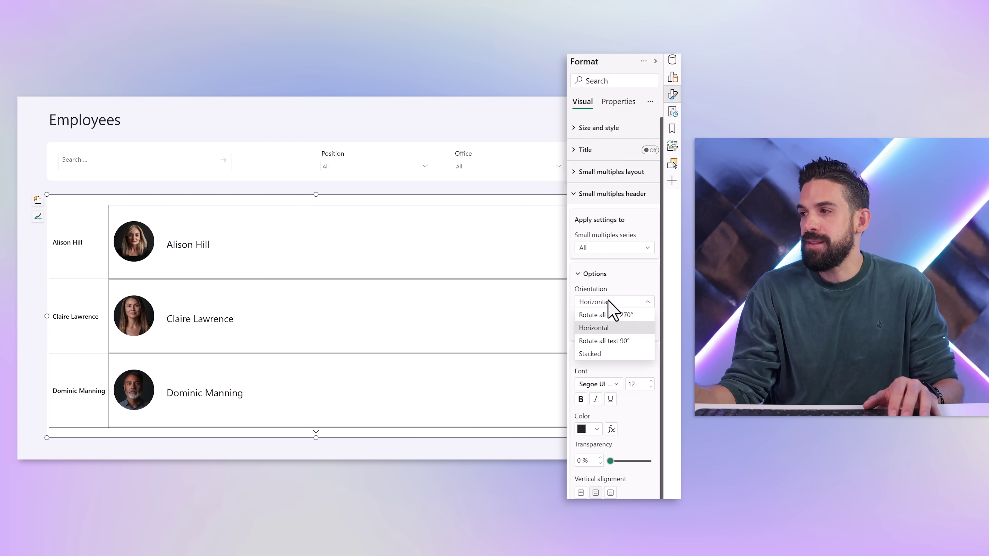
left_click(621, 342)
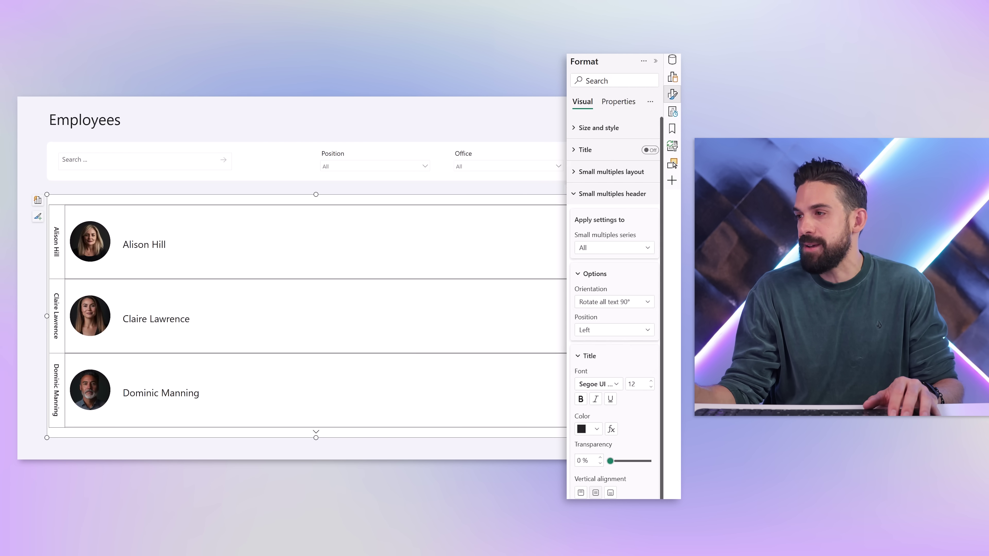
Step: Make the small multiples header title fully transparent by setting its transparency to 100 %
scroll(625, 221, "down", 5)
left_click(592, 157)
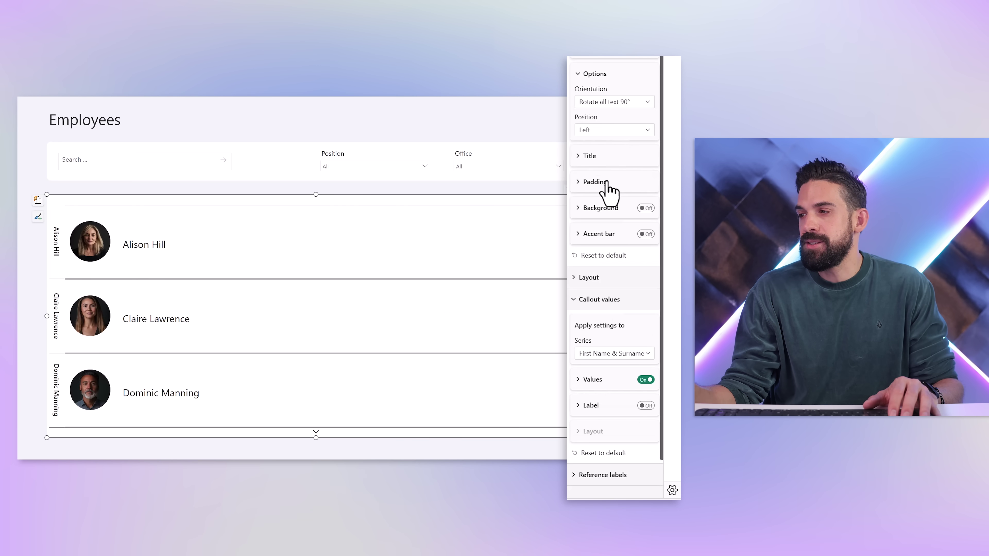
left_click(595, 158)
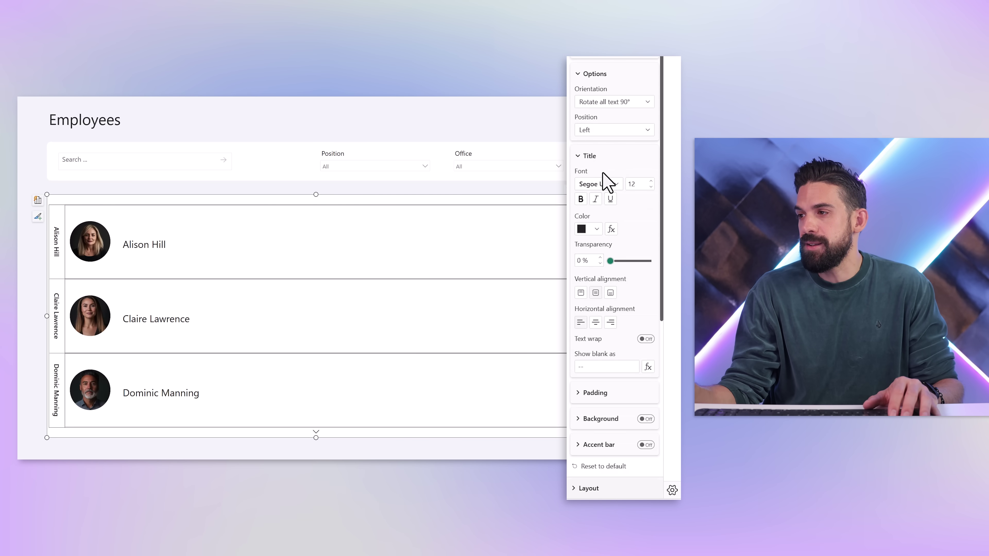
left_click_drag(611, 261, 662, 261)
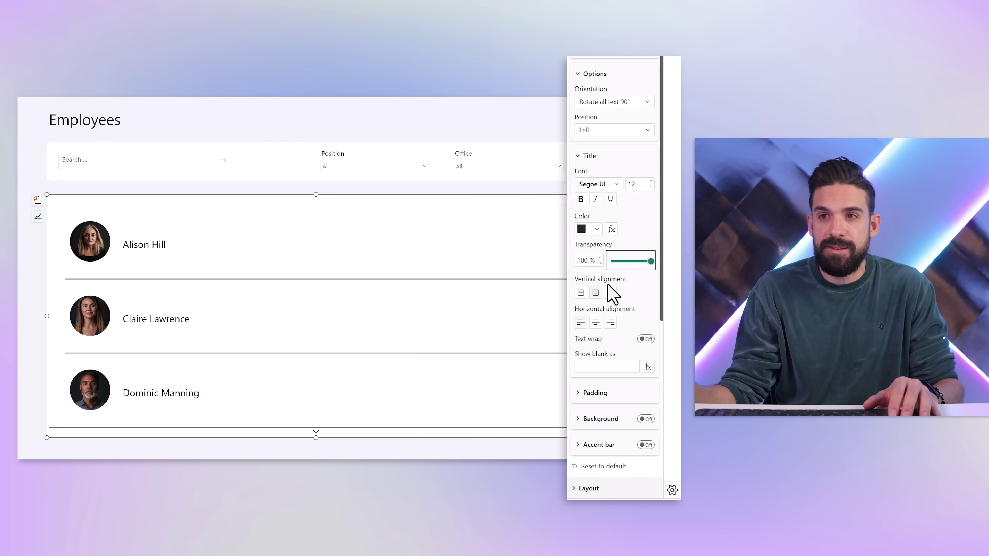
left_click(589, 156)
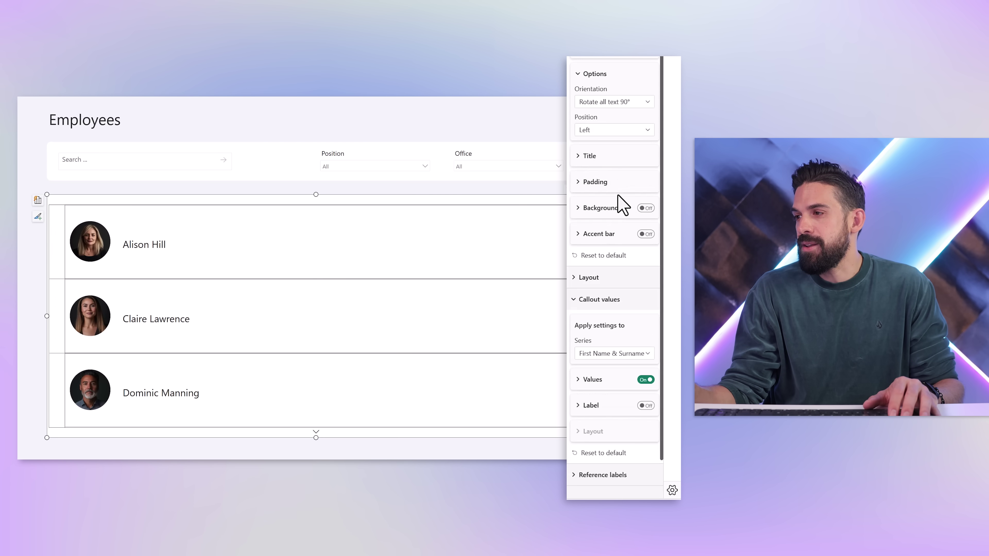
Step: Turn off the gridlines and the border in the small multiples layout
scroll(612, 193, "up", 5)
left_click(610, 176)
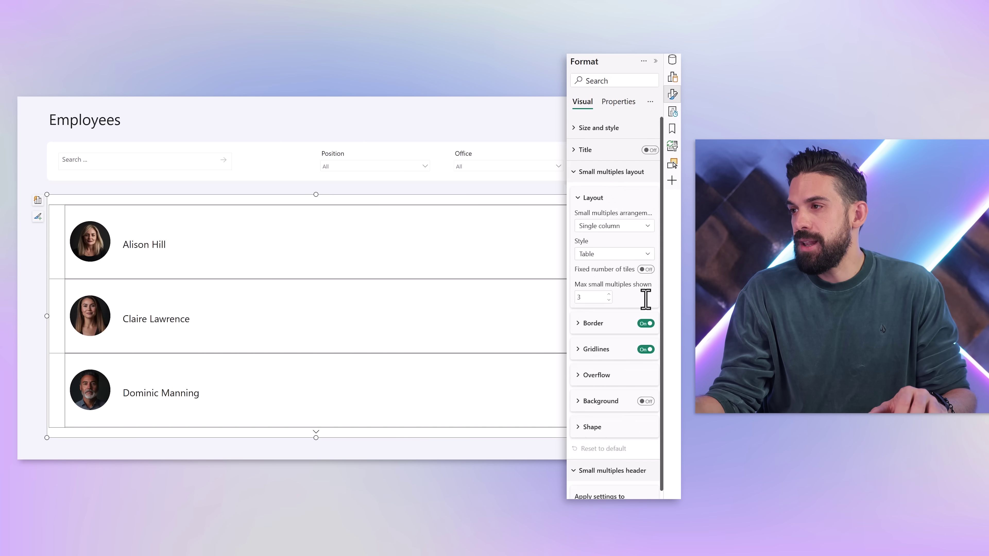
left_click(646, 349)
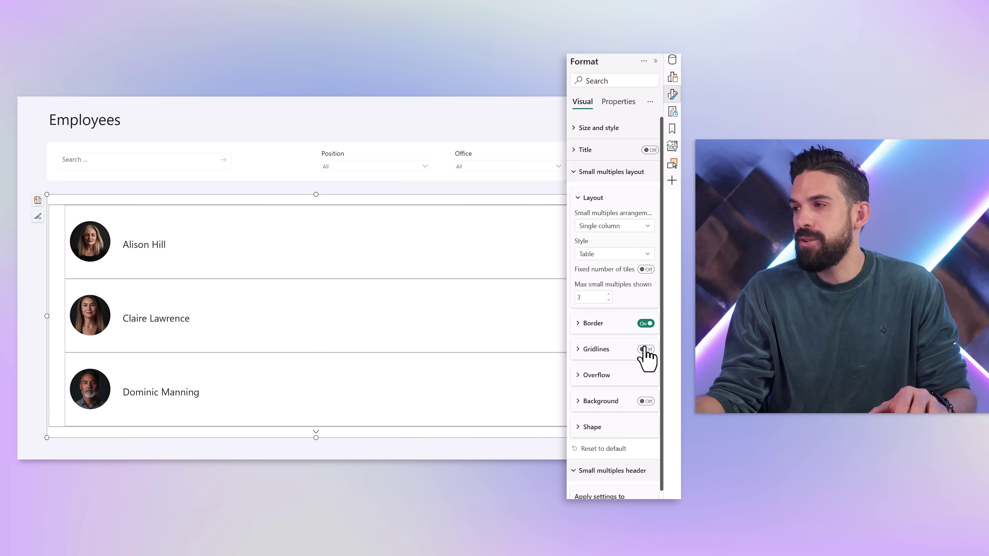
left_click(645, 324)
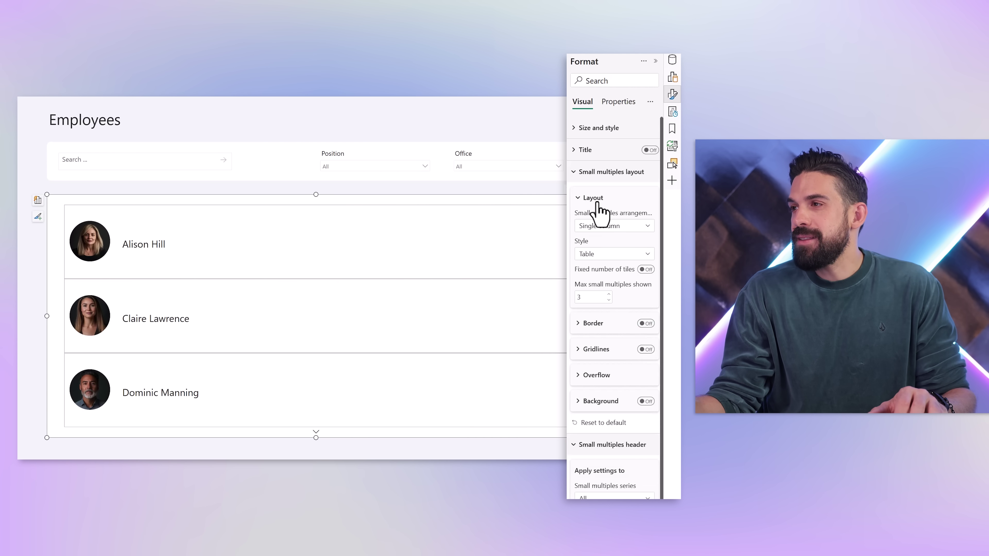
Step: Change the small multiples layout style to Cards
left_click(610, 254)
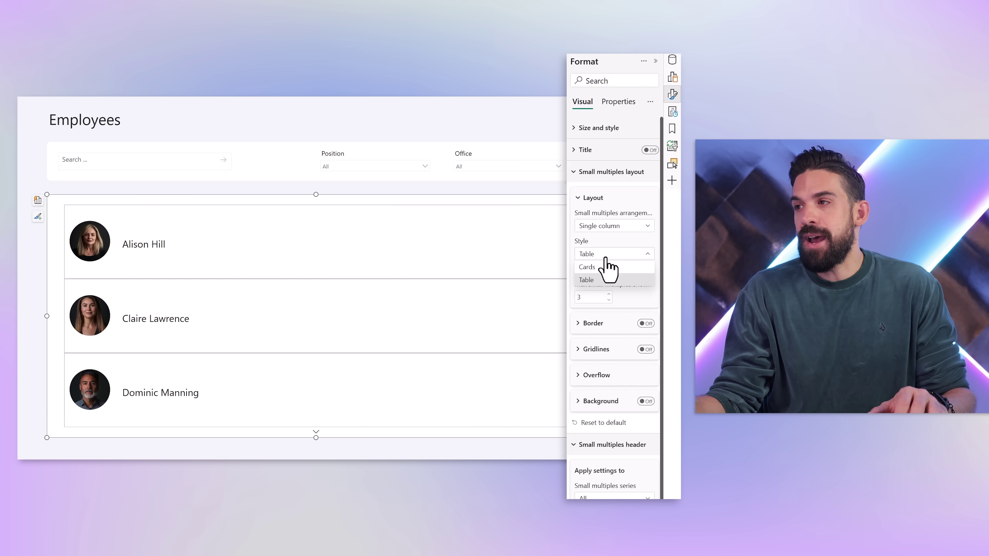
left_click(601, 281)
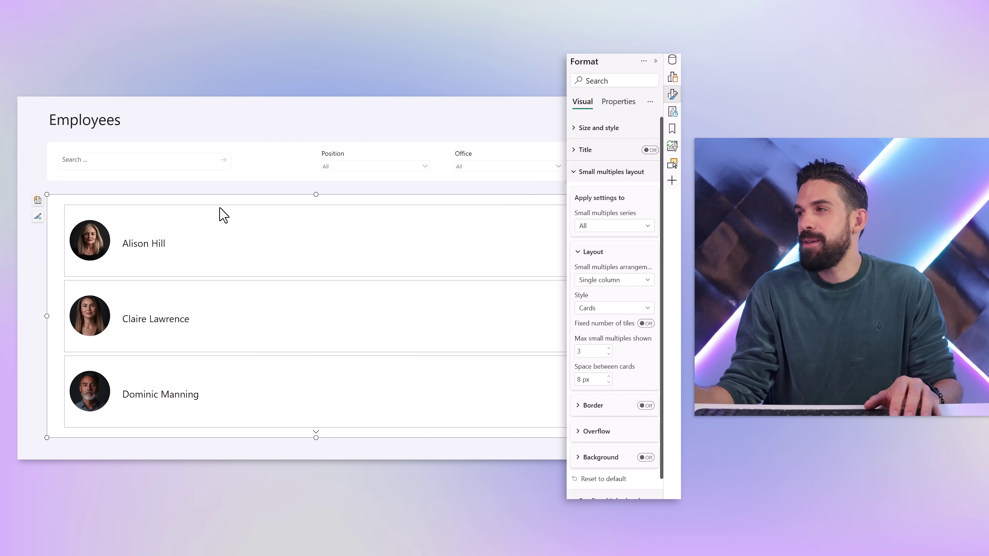
Step: Turn off the card visual's background and narrow the visual to a width of 547
left_click(608, 172)
left_click(601, 129)
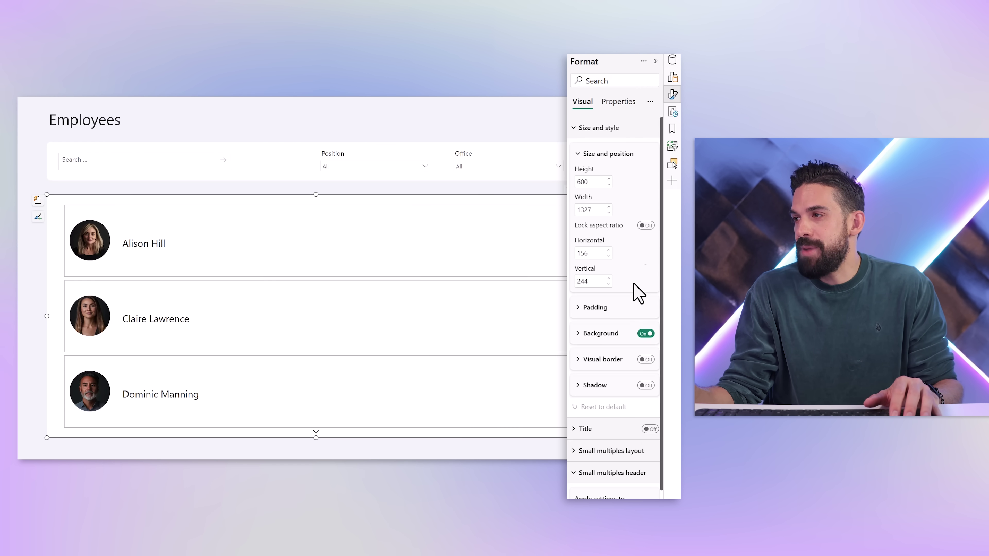
left_click(645, 333)
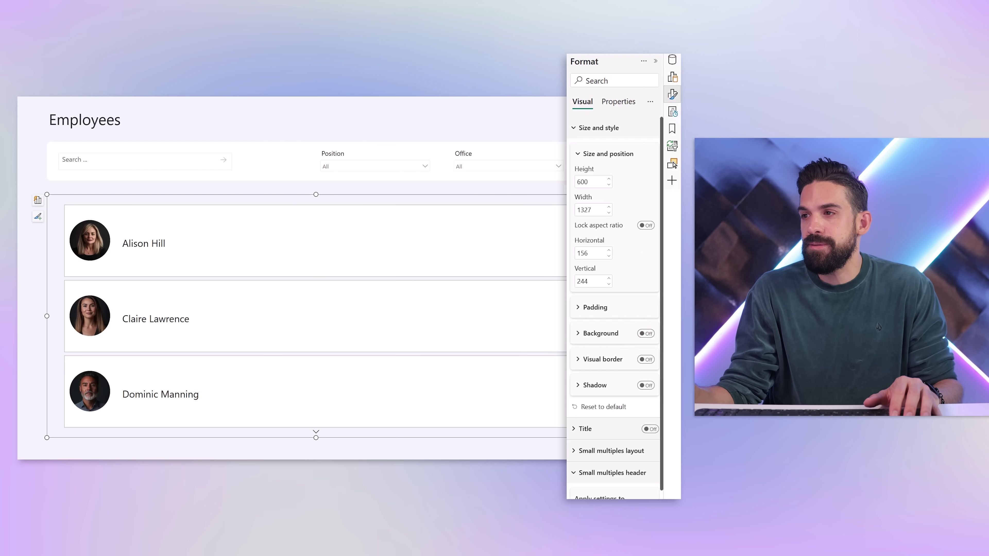
left_click_drag(565, 316, 268, 312)
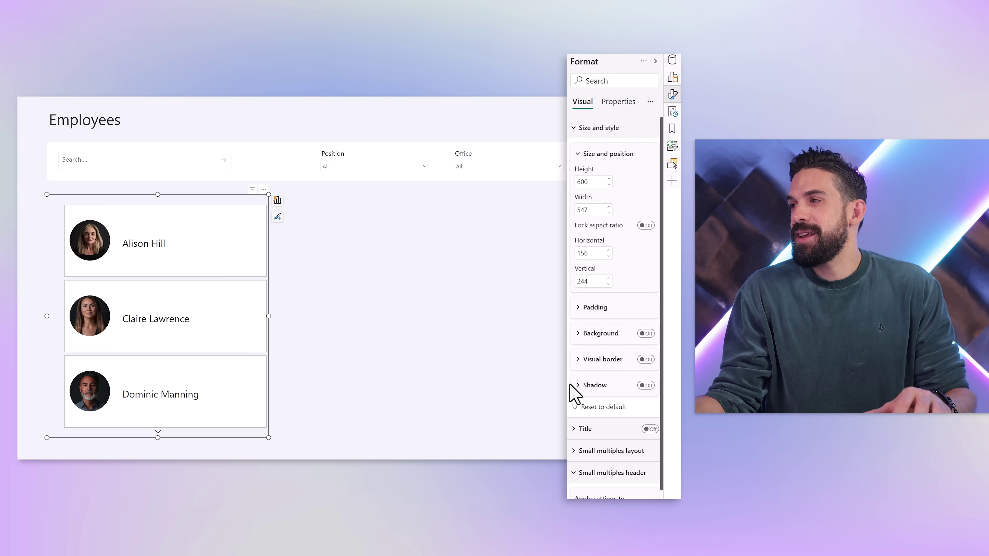
left_click(588, 154)
left_click(593, 129)
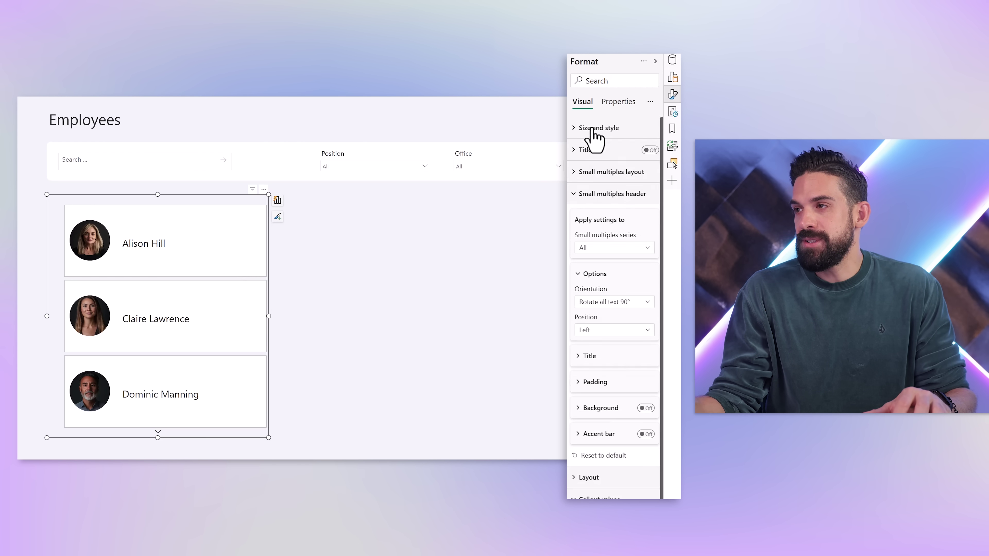
Step: Add the Position field as a reference label for the First Name & Surname series
left_click(614, 200)
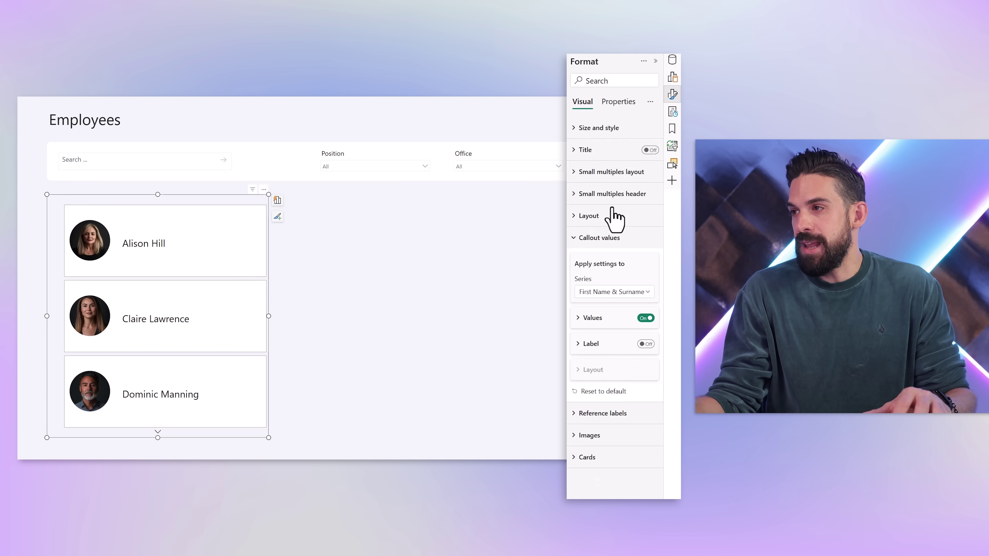
left_click(605, 238)
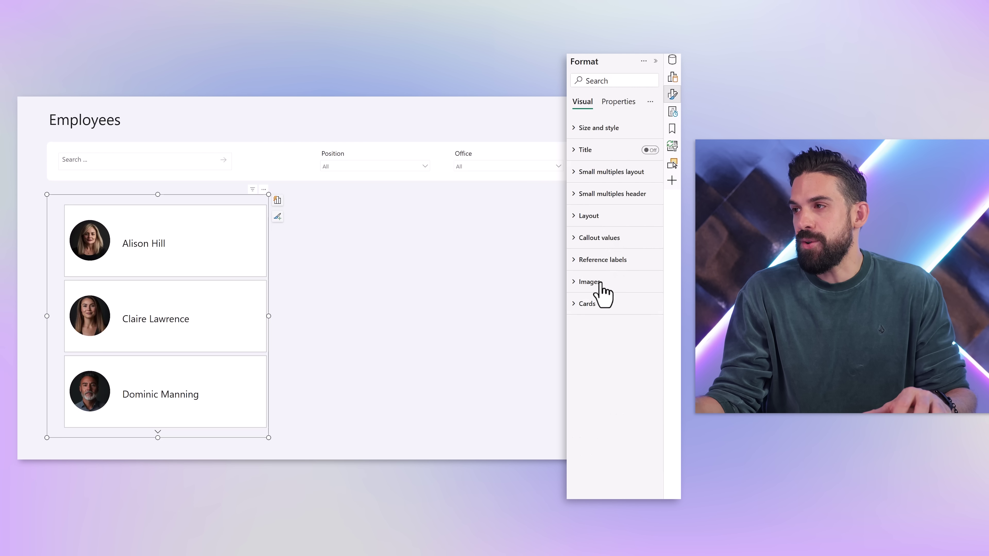
left_click(608, 261)
left_click(621, 314)
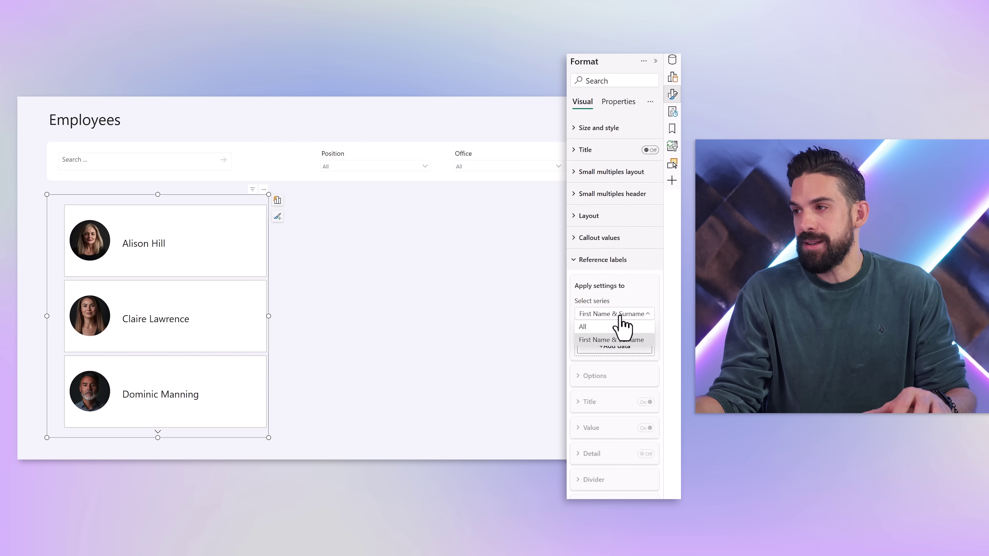
left_click(611, 341)
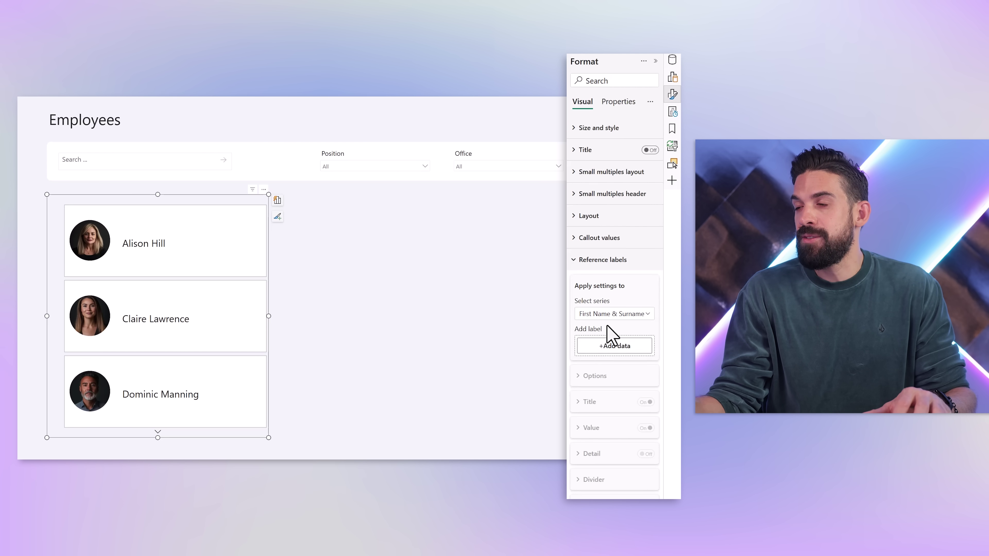
left_click(606, 356)
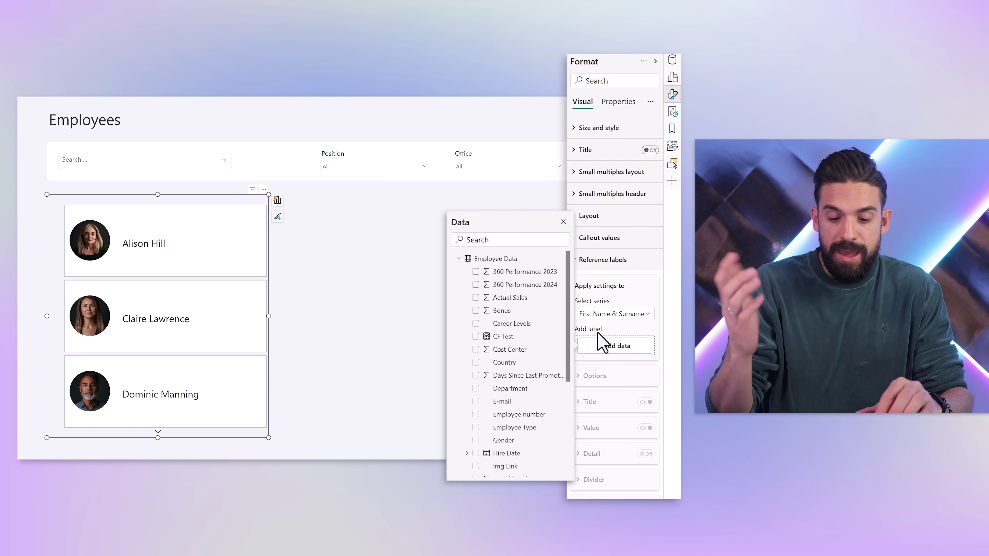
type("posi")
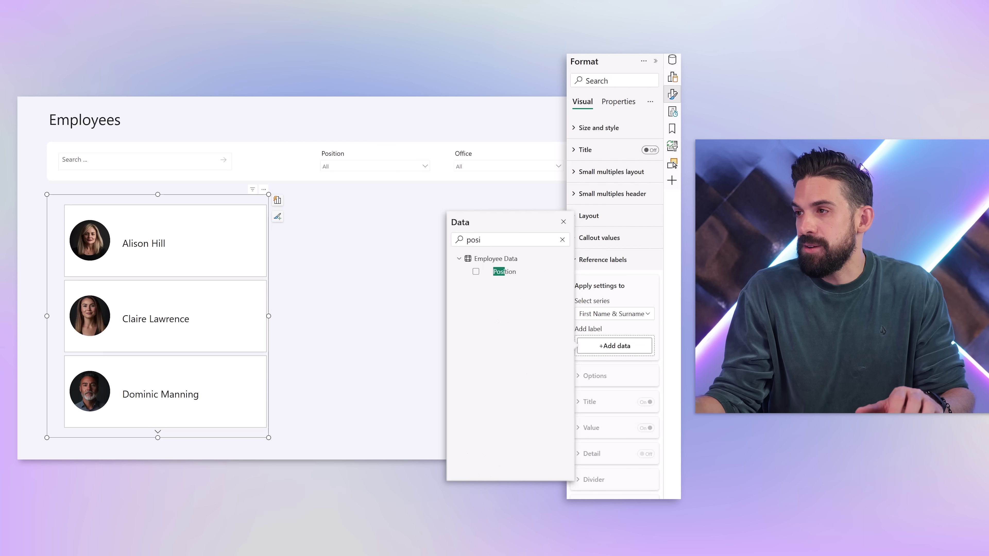
left_click(476, 272)
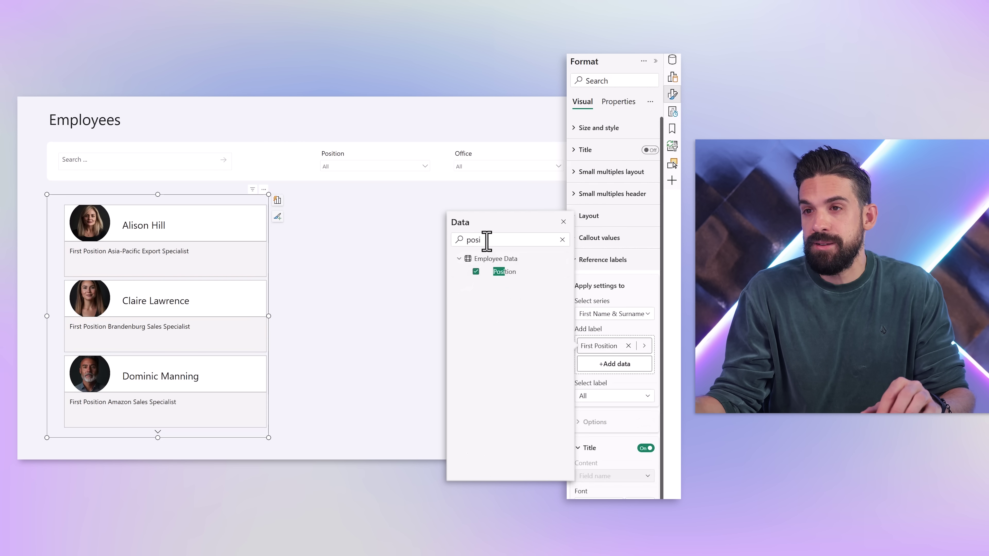
type("tion")
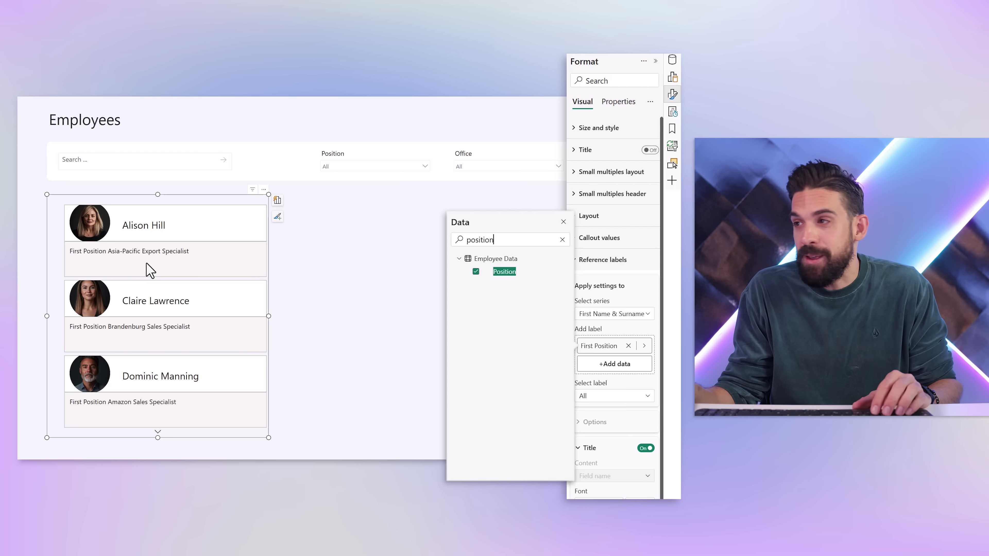
Step: Add the Office and E-mail fields as further reference labels for the First Name & Surname series
double_click(471, 241)
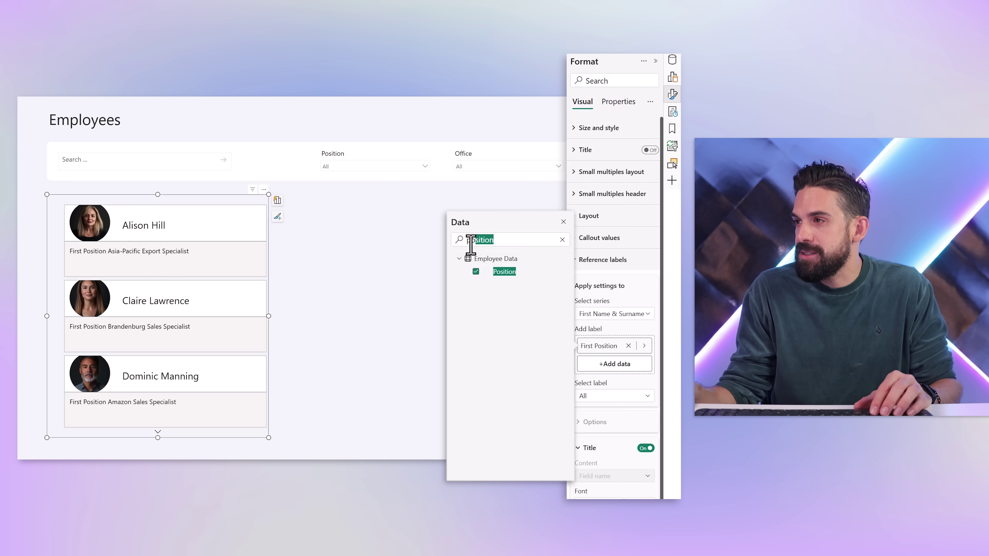
type("offi")
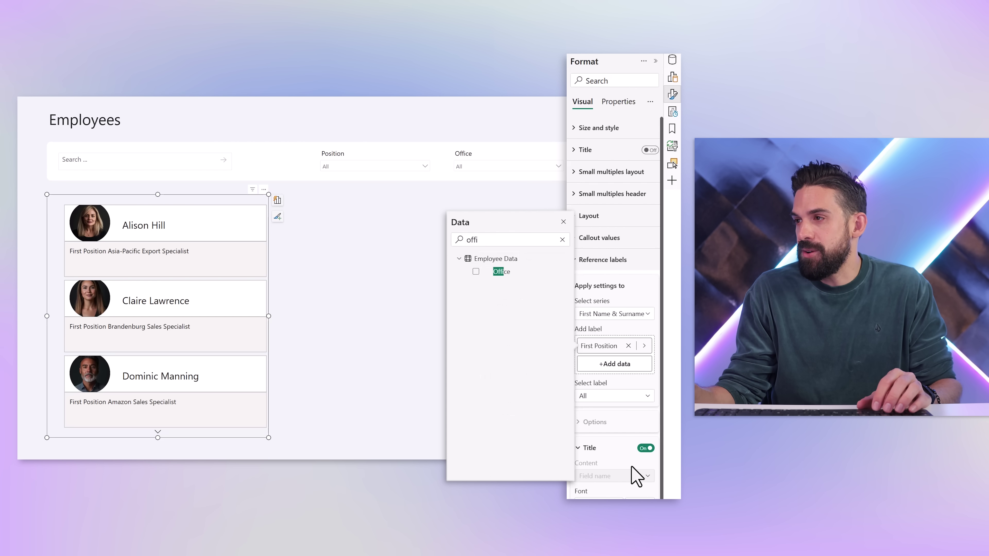
left_click(476, 271)
double_click(452, 242)
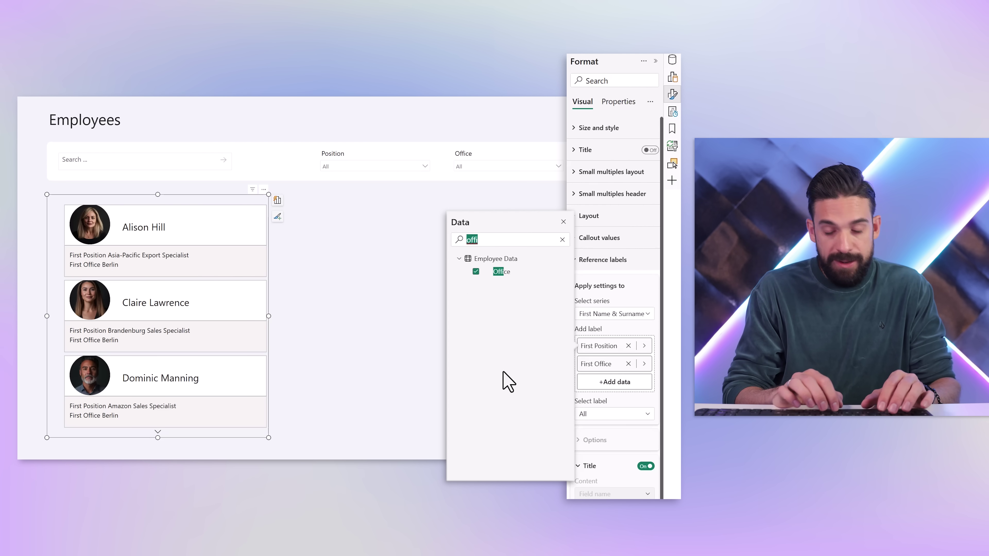
type("mail")
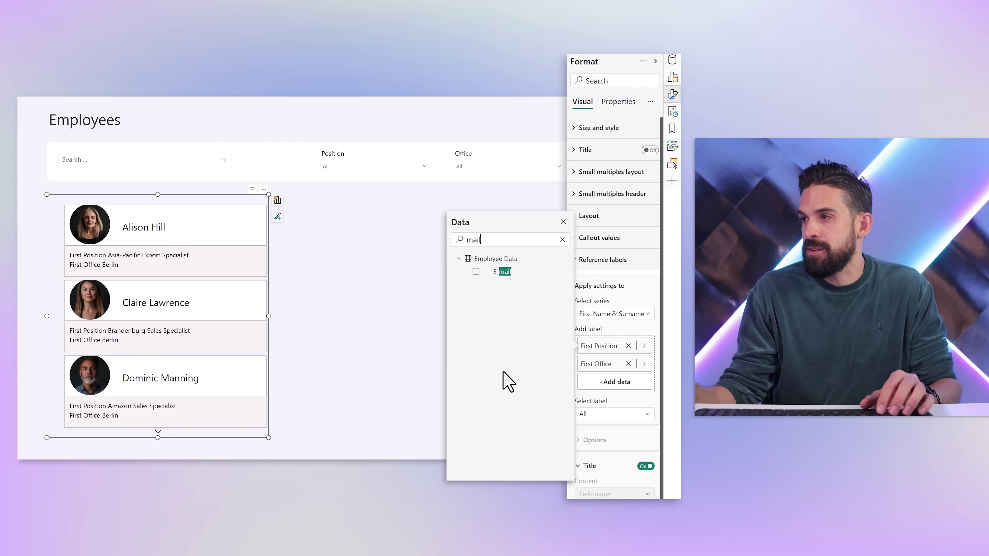
left_click(476, 272)
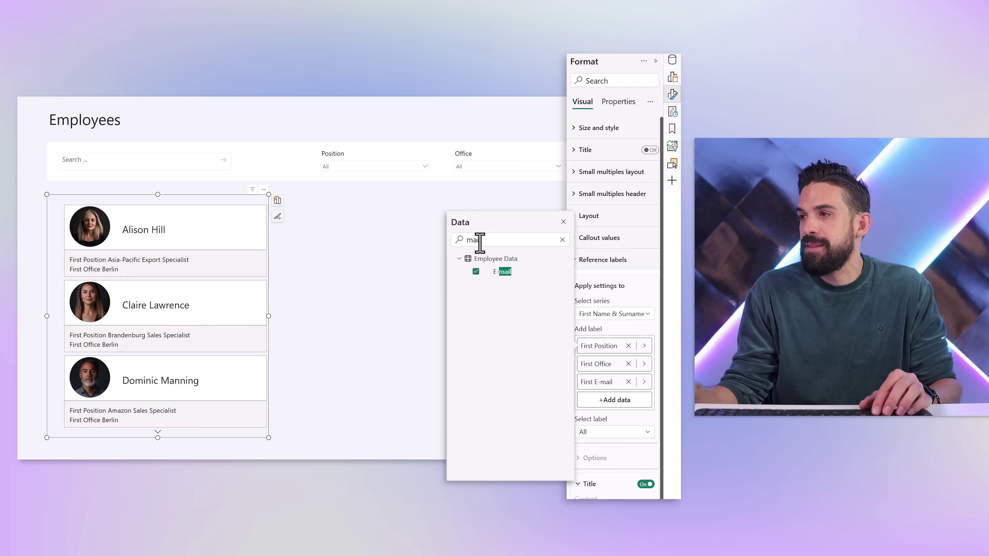
Step: Add the Telephone Number field as another reference label on the employee cards
key("BackSpace")
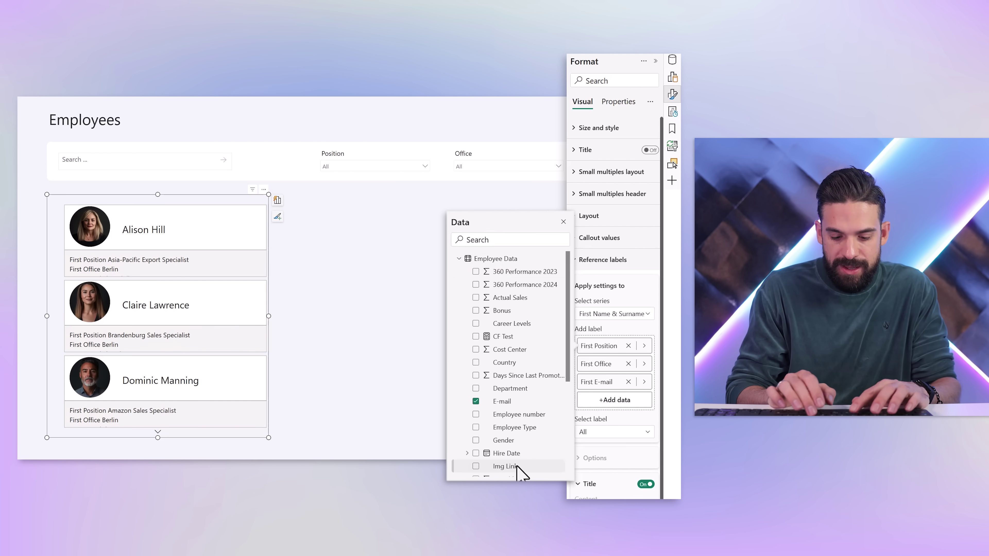
type("phone")
left_click(475, 272)
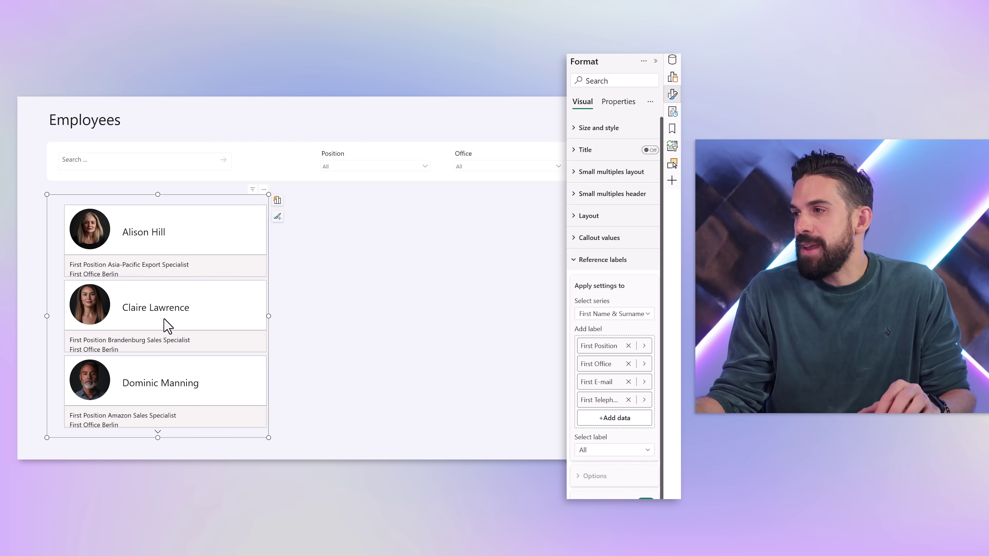
Step: Limit the maximum number of small multiples shown to 2
left_click(603, 260)
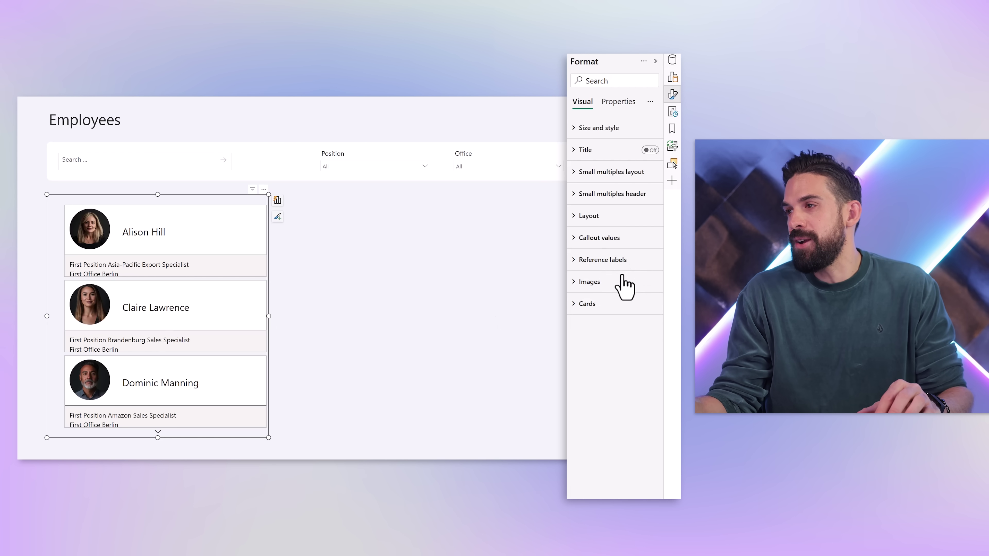
left_click(619, 173)
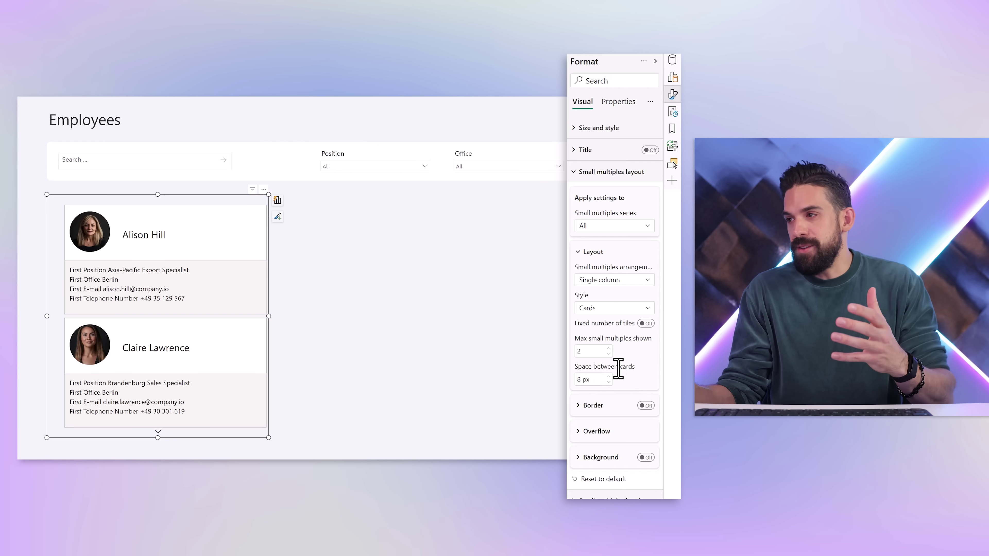
left_click(612, 172)
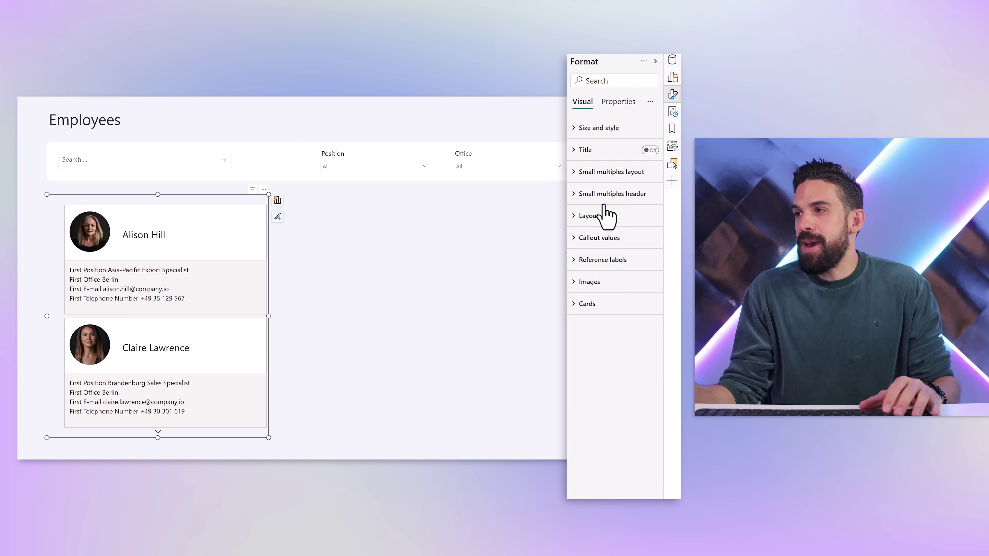
Step: Turn off the title and the background for all reference labels
left_click(607, 261)
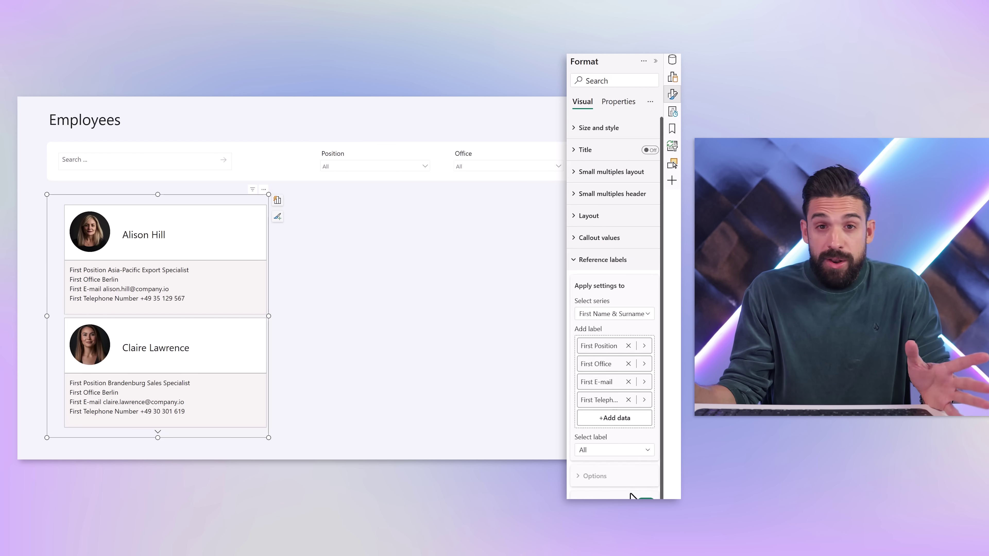
scroll(639, 424, "down", 5)
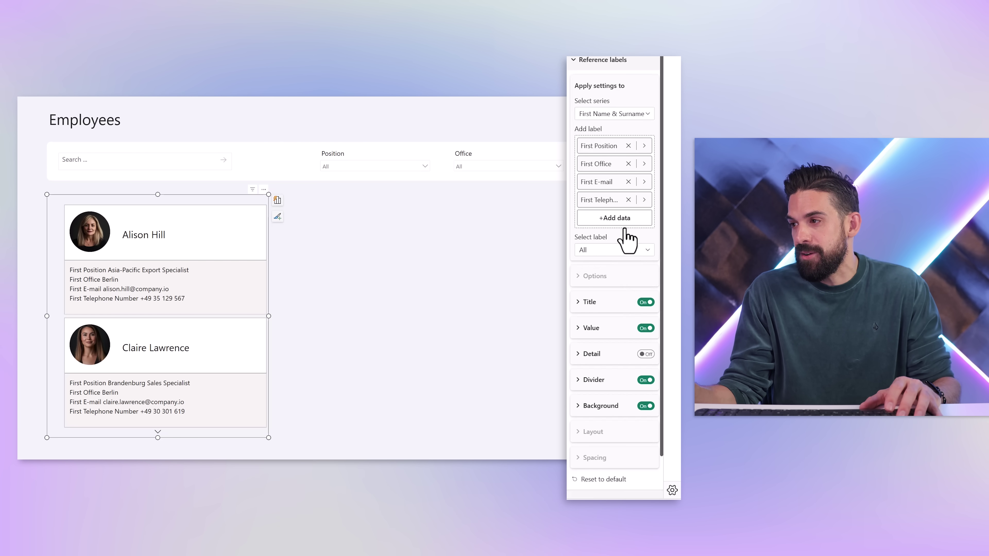
left_click(645, 303)
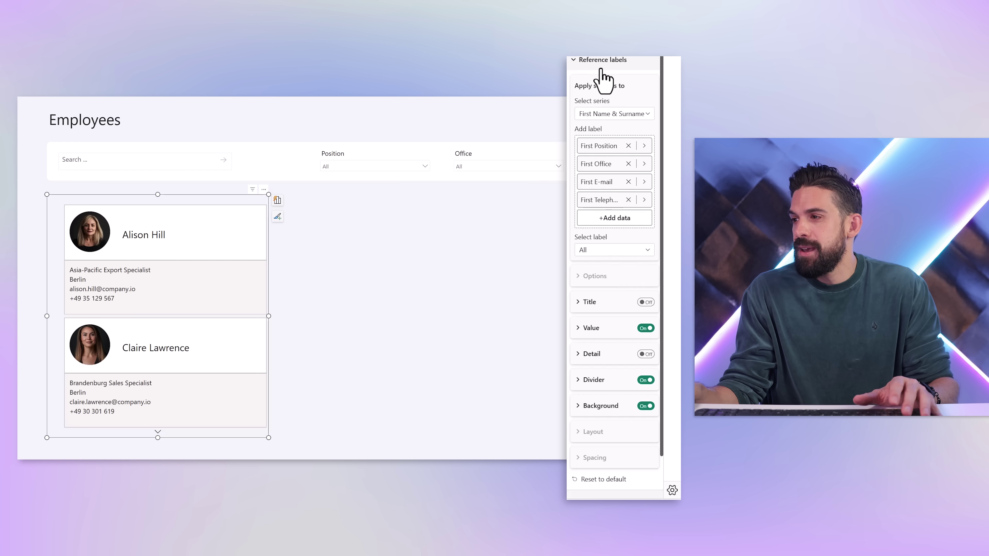
left_click(647, 406)
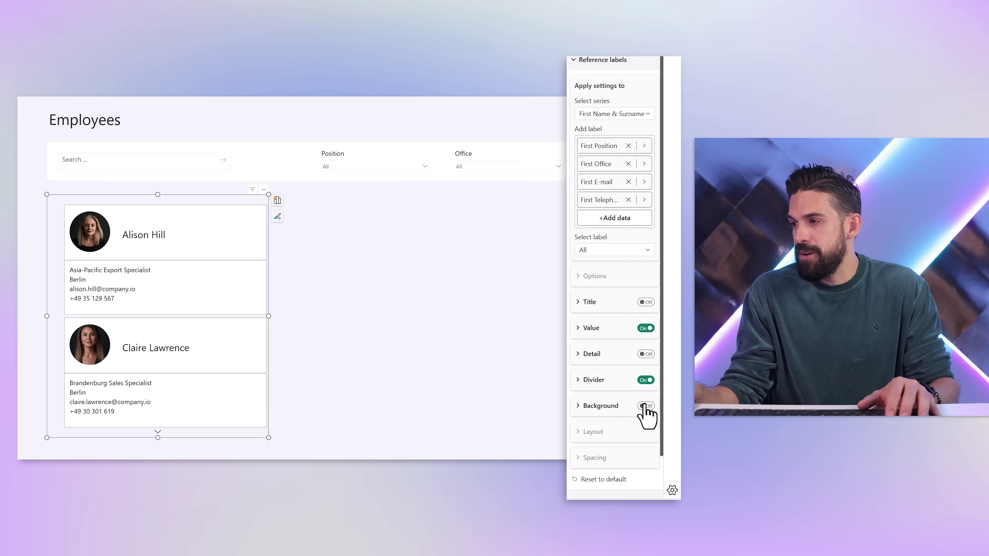
Step: Recolour the reference labels' divider light grey and turn off its Ignore padding option
left_click(602, 380)
scroll(619, 393, "down", 3)
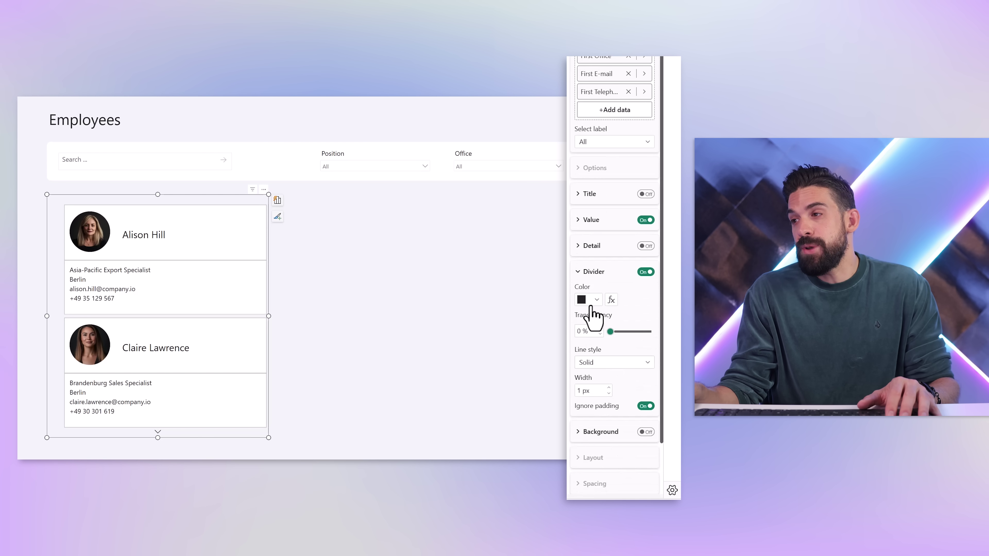
left_click(590, 301)
left_click(519, 362)
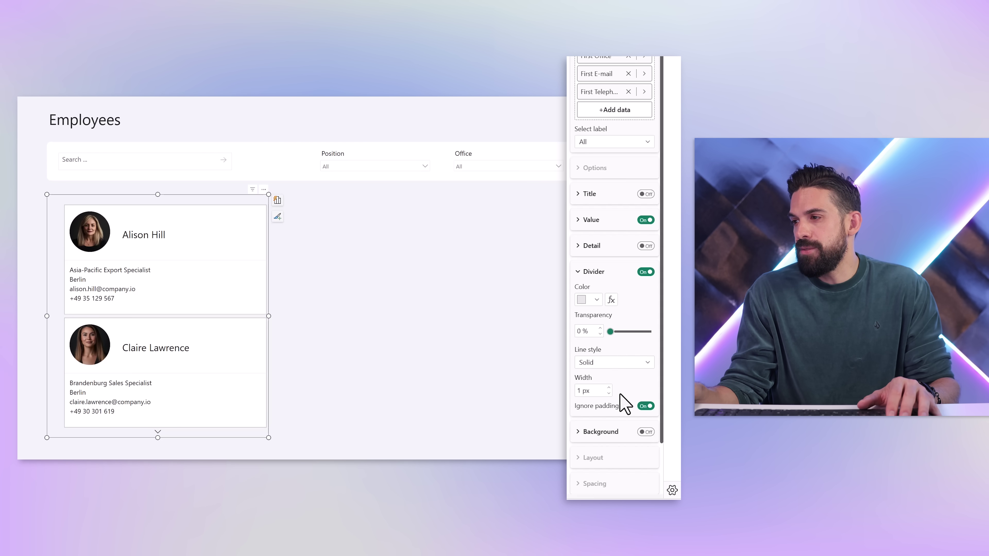
left_click(645, 408)
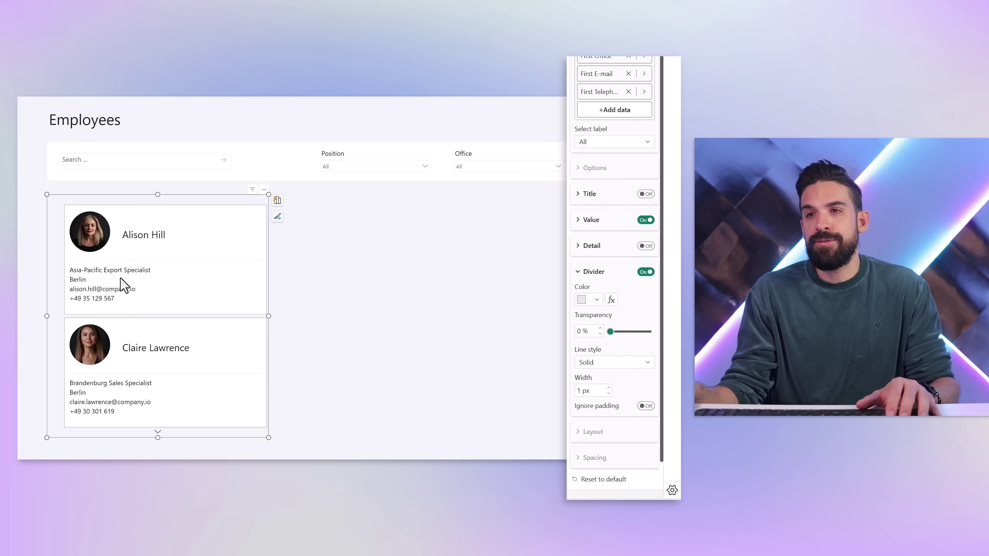
Step: Change the value text colour of all reference labels to grey
left_click(607, 221)
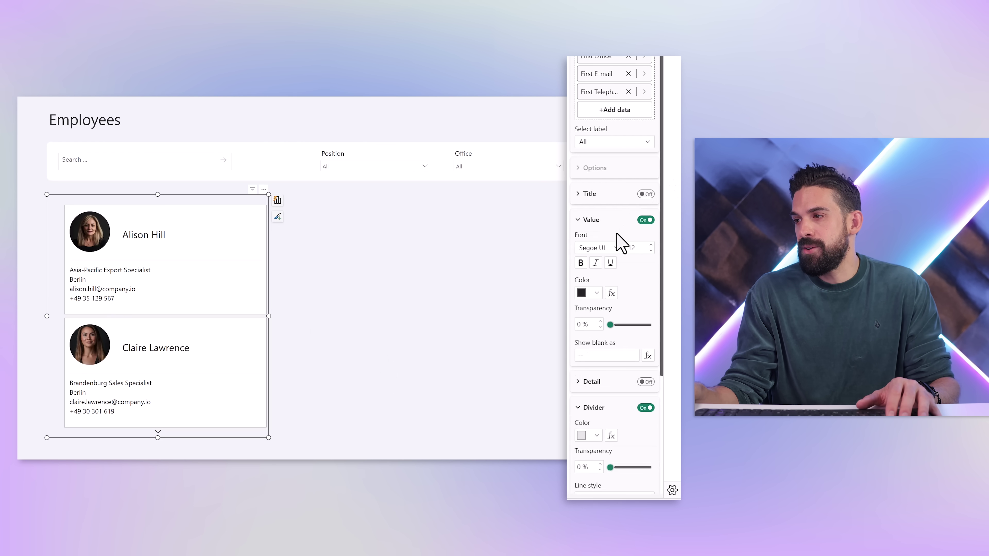
left_click(589, 293)
left_click(519, 400)
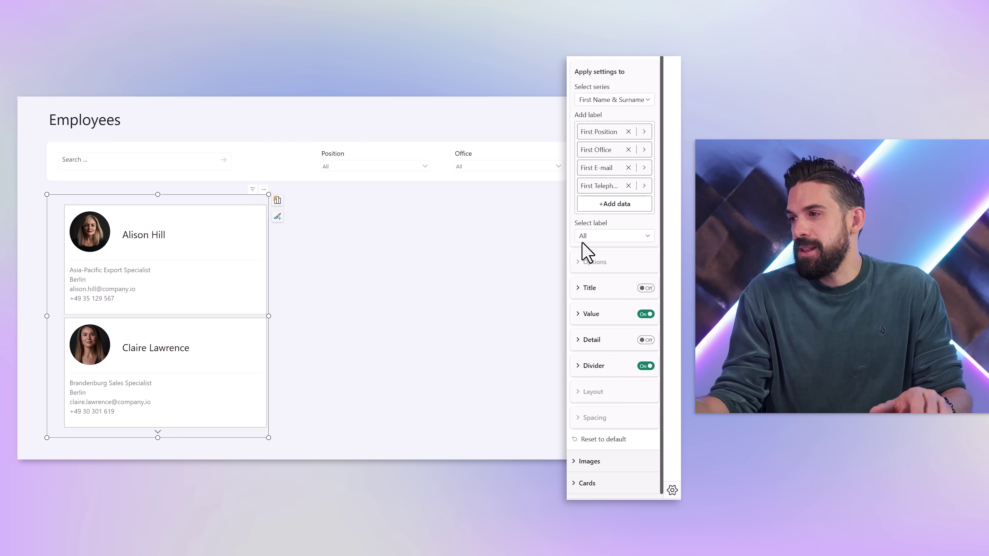
Step: Make the value text of only the First Position reference label bold through its font setting
left_click(609, 241)
left_click(608, 263)
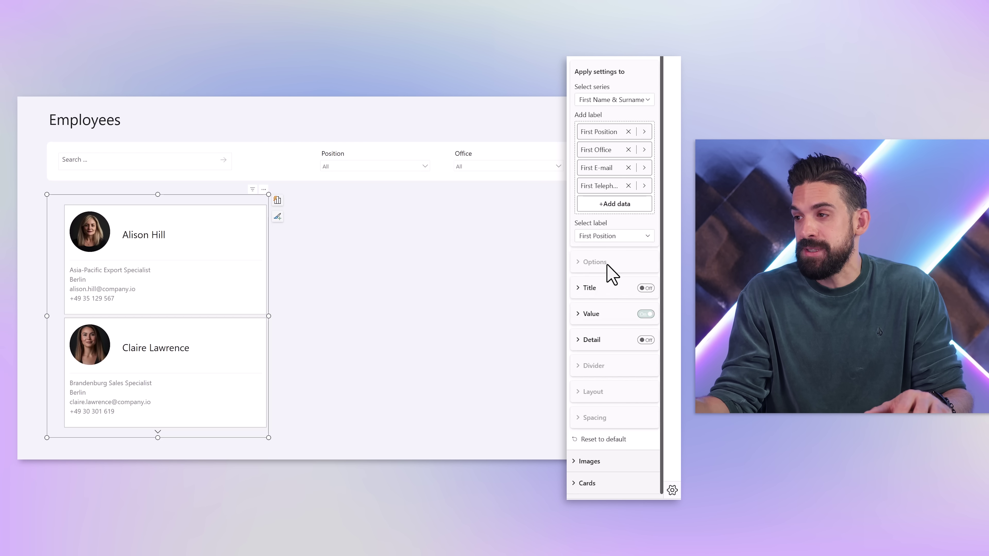
left_click(600, 319)
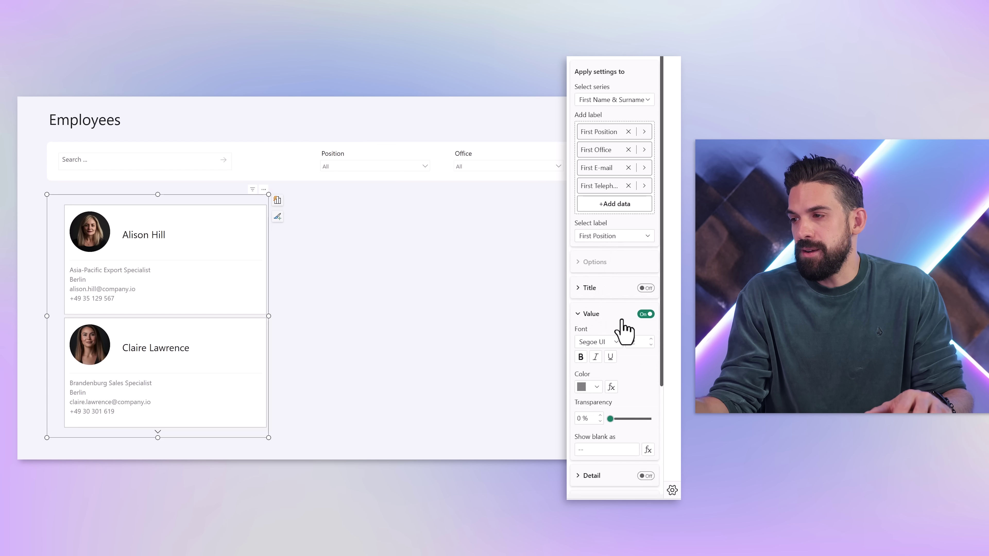
left_click(606, 342)
left_click(610, 287)
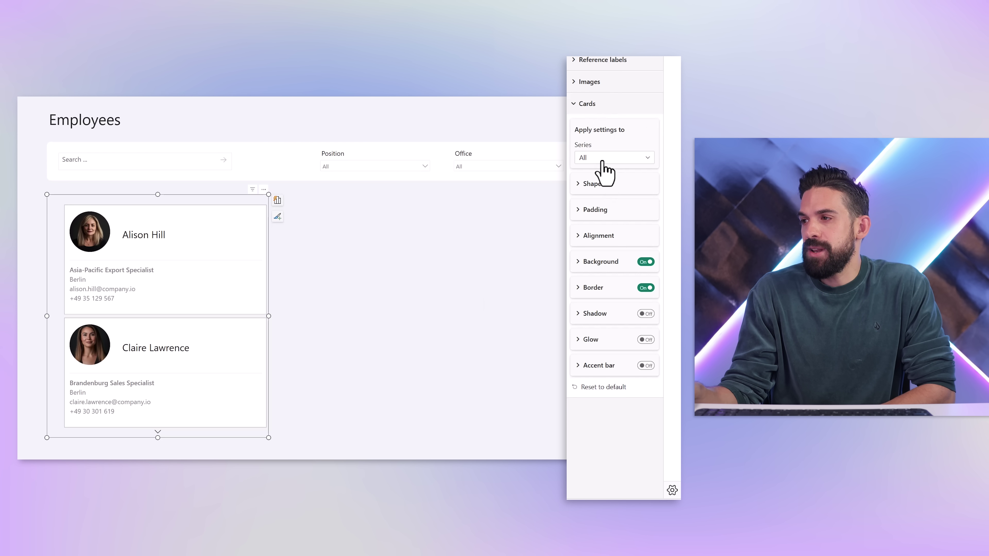
Step: Set custom padding of 20 px on all four sides of the employee cards
left_click(602, 235)
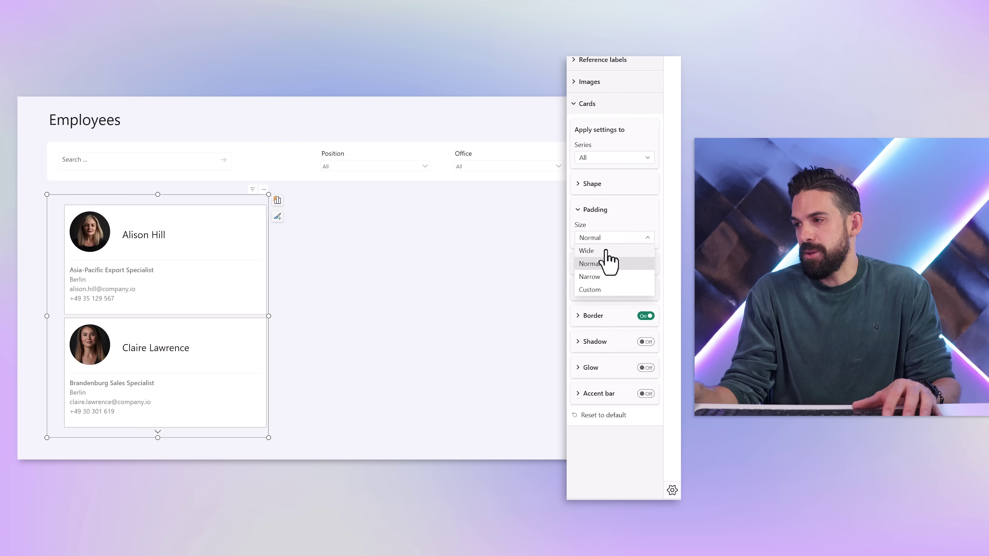
left_click(602, 288)
left_click(612, 267)
type("20")
key("Tab")
type("20")
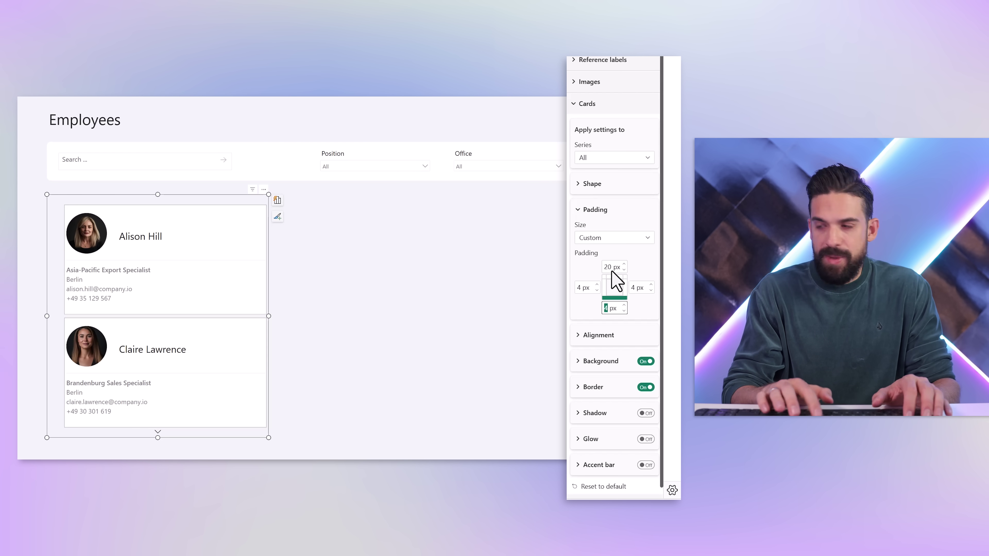
key("Tab")
type("20")
key("Tab")
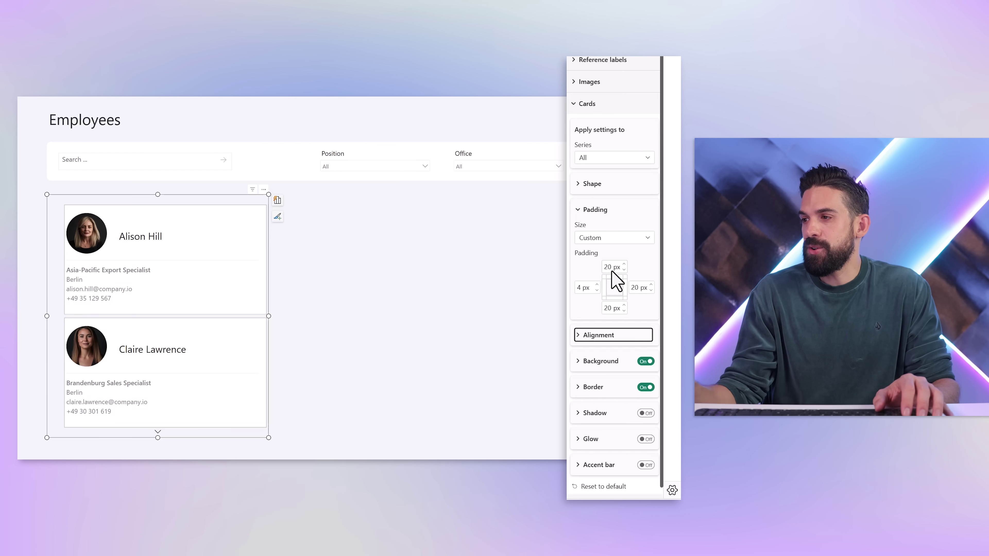
left_click(583, 287)
type("20")
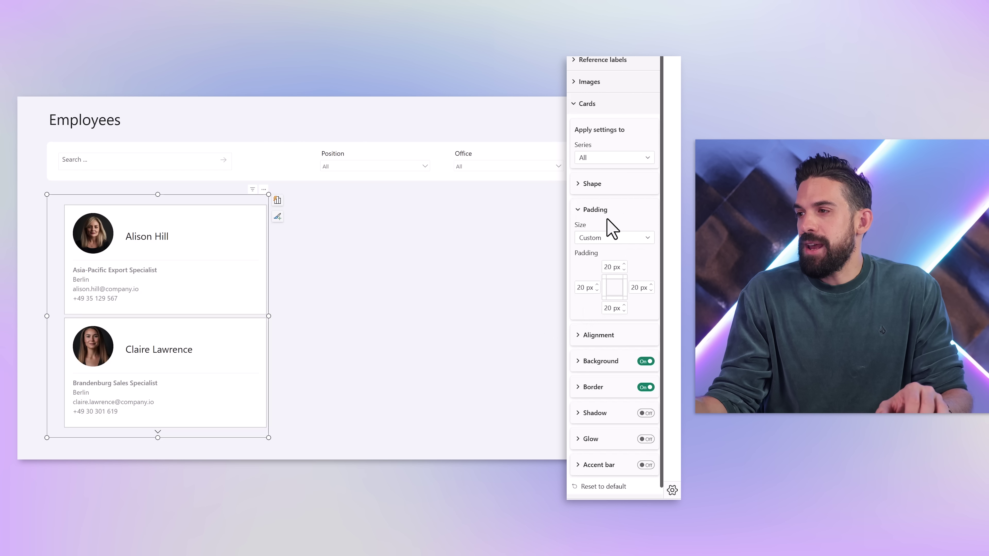
left_click(602, 211)
Step: Change the card shape to Rounded Rectangle with 10 px rounded corners
left_click(599, 185)
left_click(625, 210)
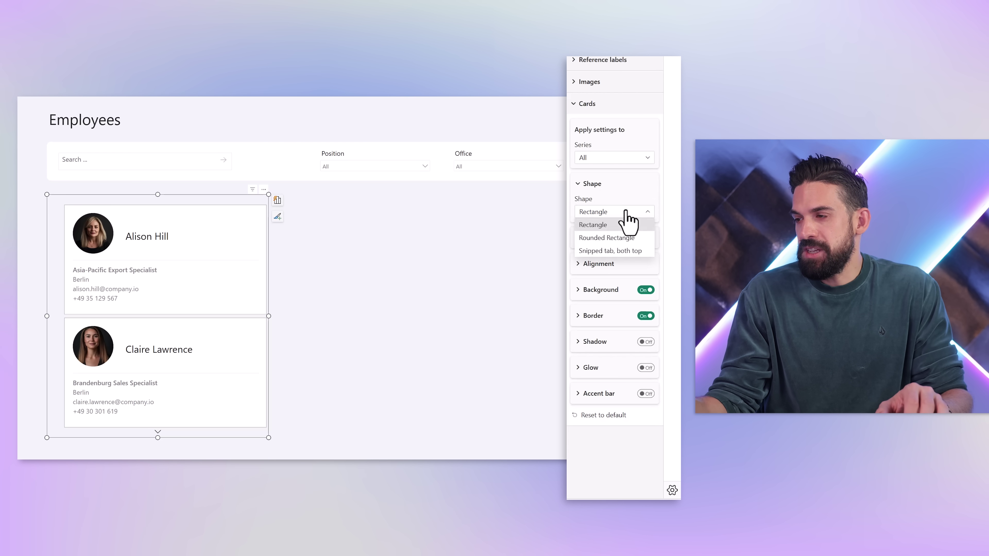
left_click(630, 238)
left_click_drag(627, 242, 623, 243)
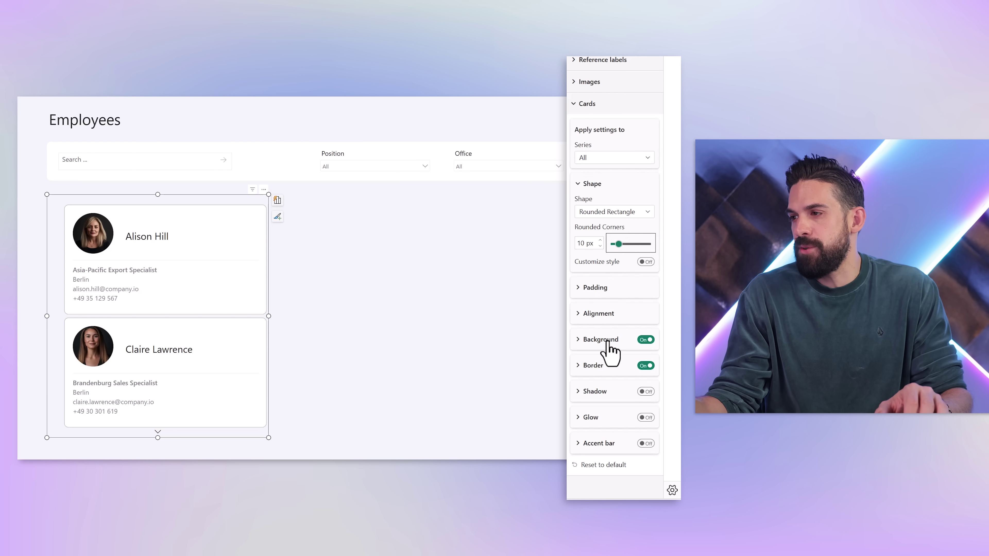
Step: Recolour the cards' border with the light grey from the recent colours
left_click(600, 365)
scroll(600, 350, "down", 2)
left_click(592, 321)
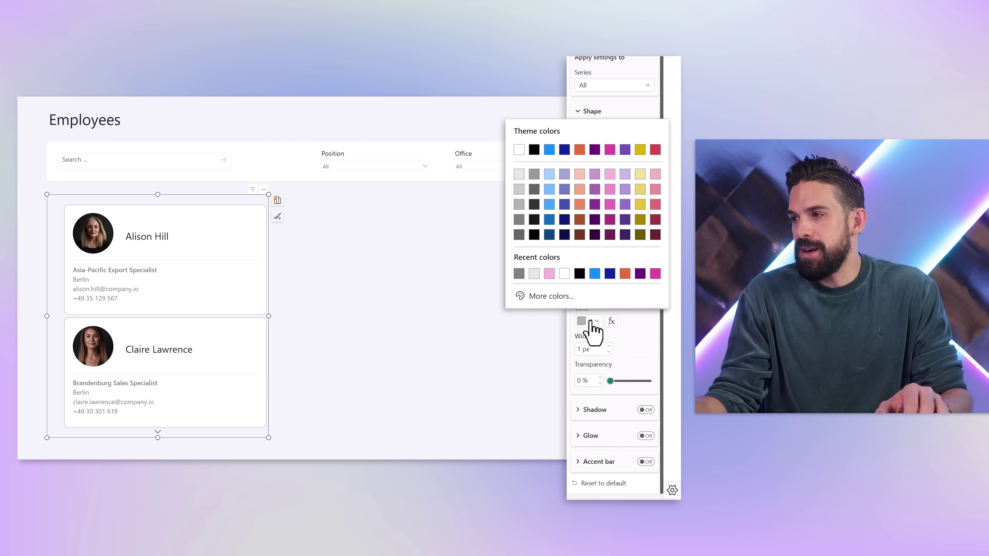
left_click(534, 274)
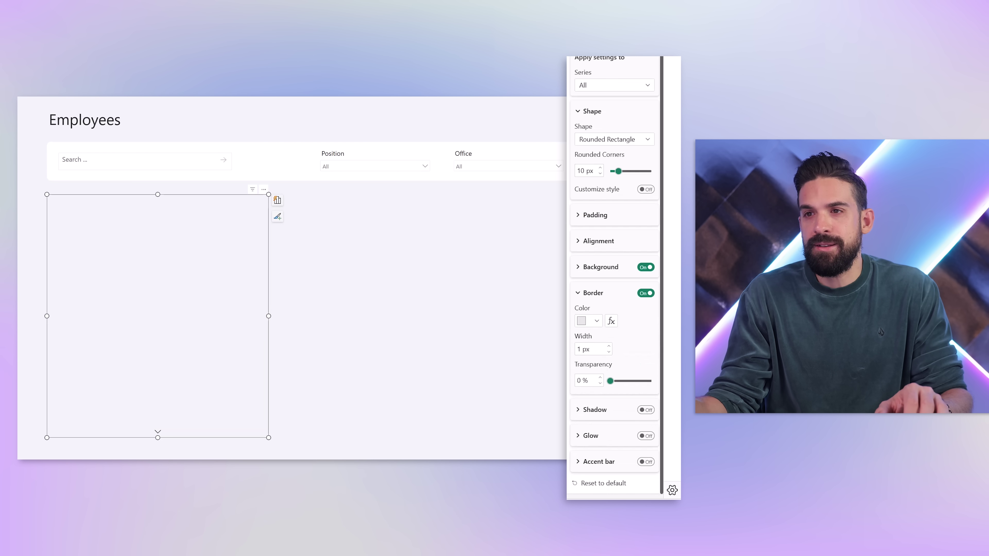
Step: Move the card visual so the left edge of its cards lines up with the filter bar
left_click(315, 290)
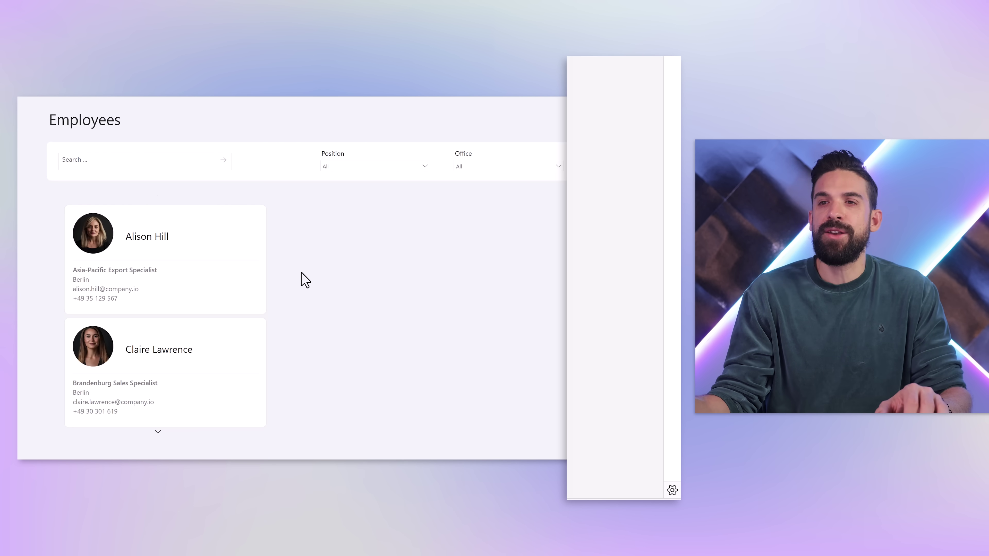
left_click(221, 219)
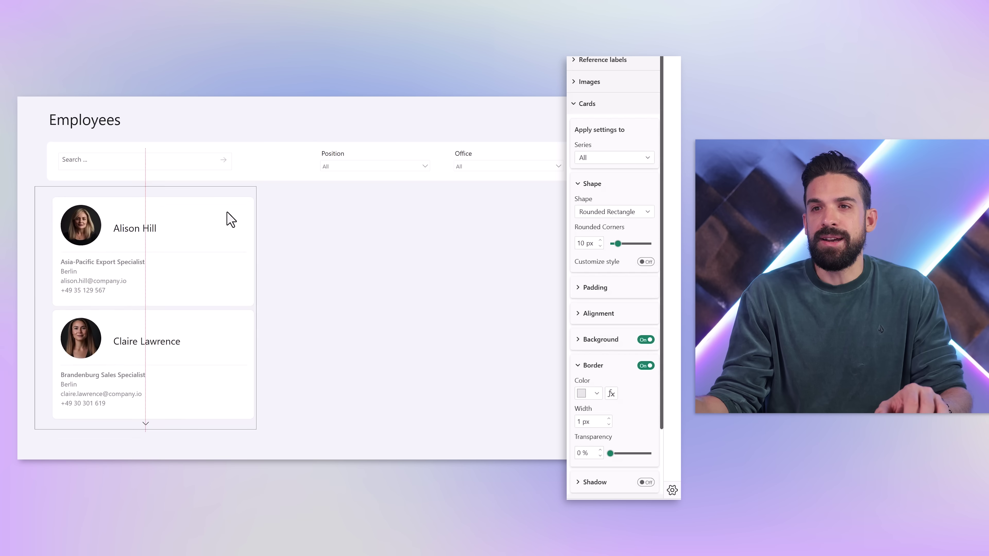
left_click_drag(252, 243, 234, 238)
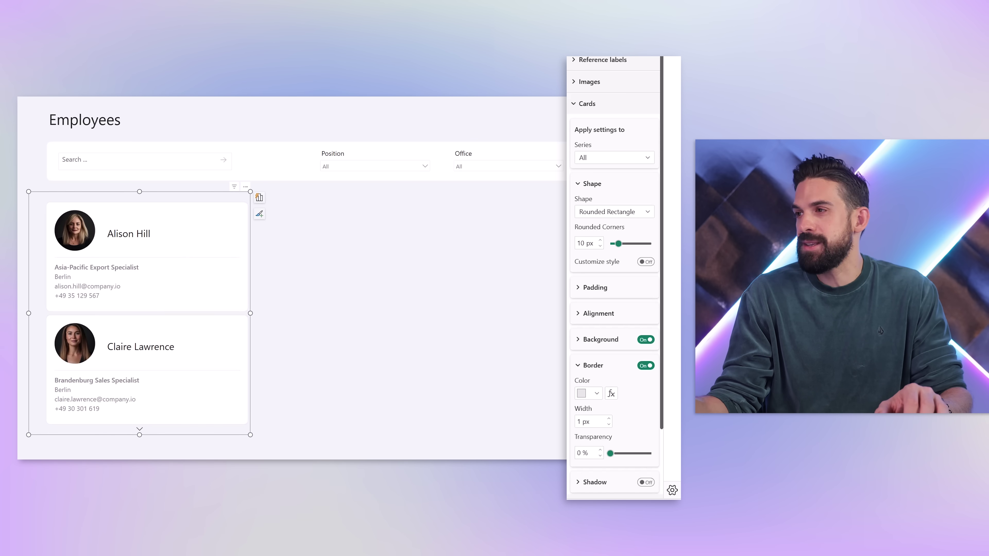
Step: Change the small multiples arrangement to Grid and set the maximum rows shown to 2
scroll(599, 331, "up", 5)
left_click(596, 304)
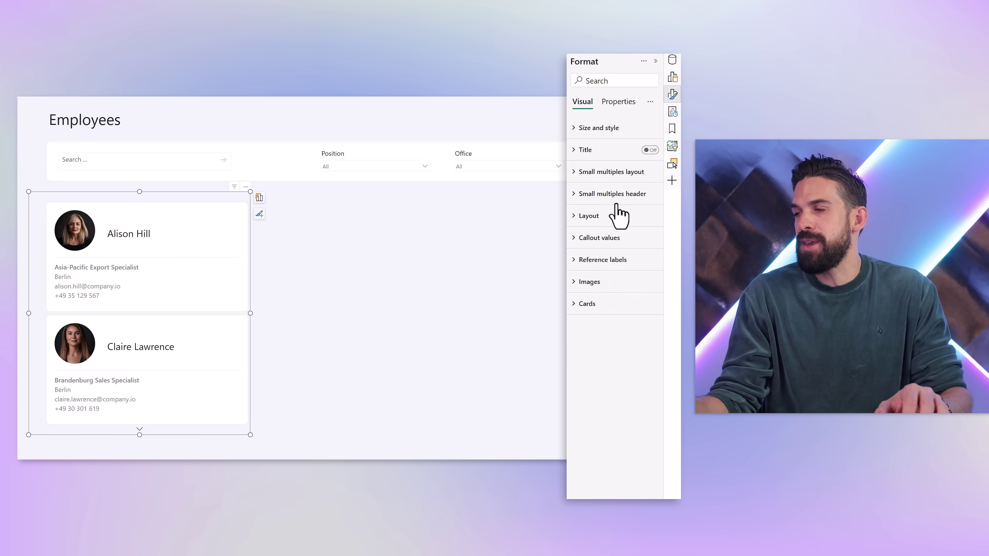
left_click(618, 176)
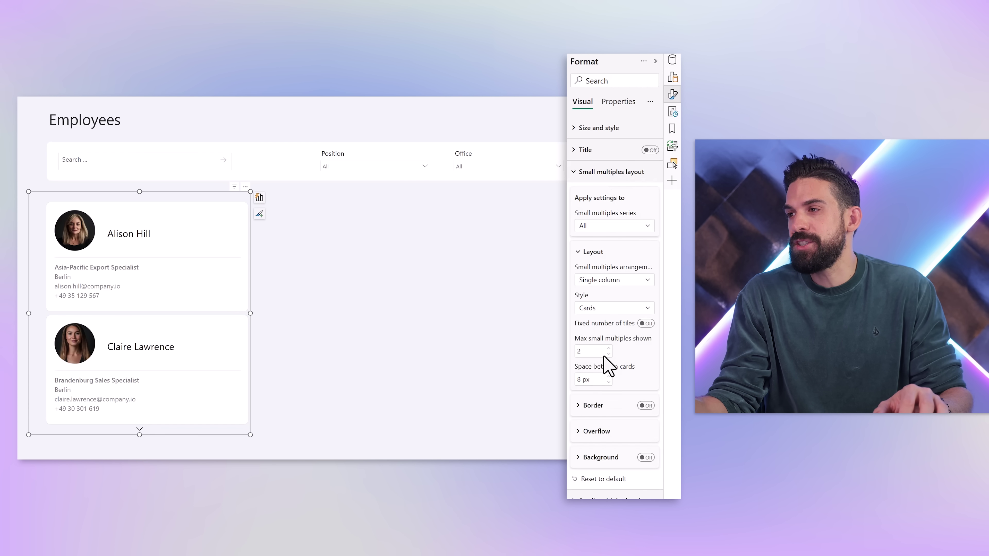
left_click(608, 283)
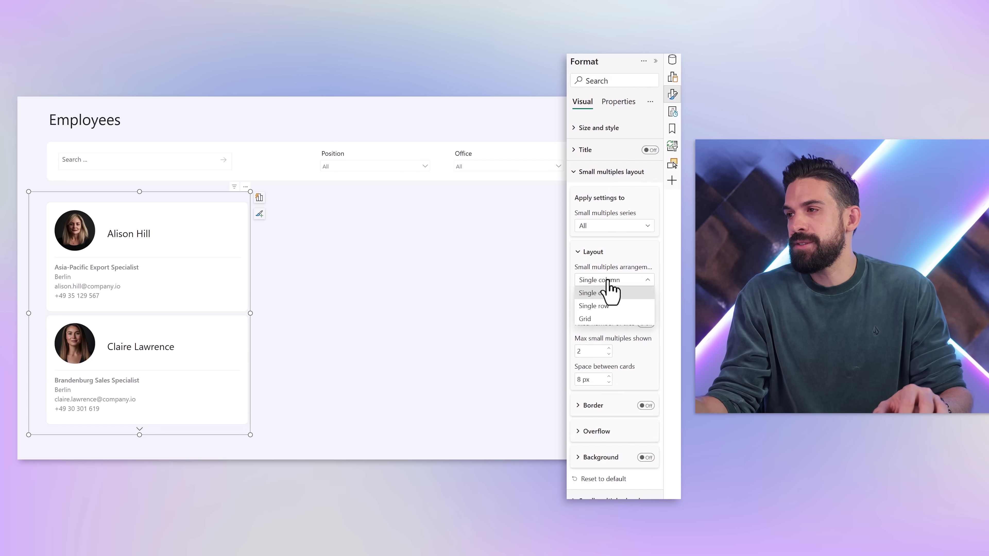
left_click(597, 318)
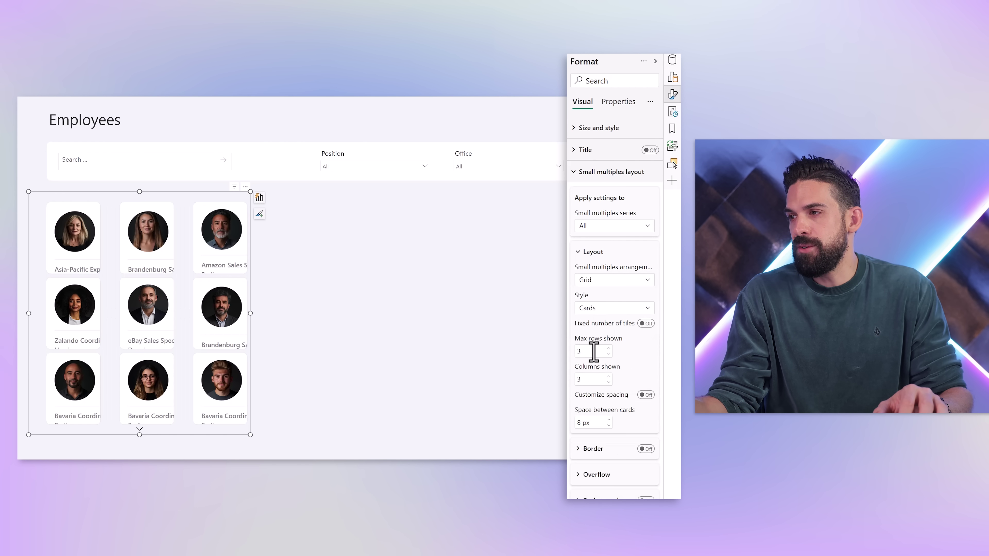
left_click(609, 354)
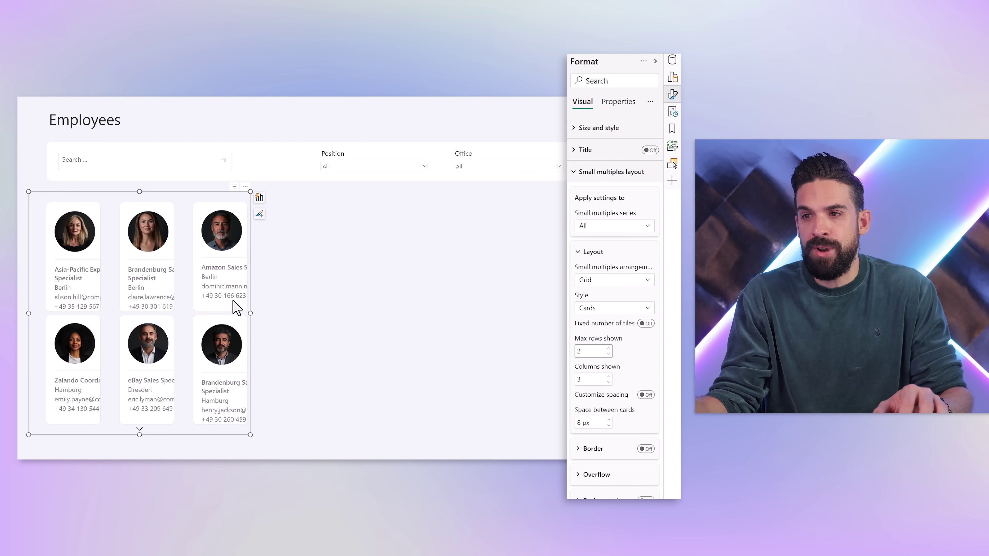
Step: Widen the card visual to span the filter bar, and page through the employee cards and back
left_click_drag(250, 314, 621, 310)
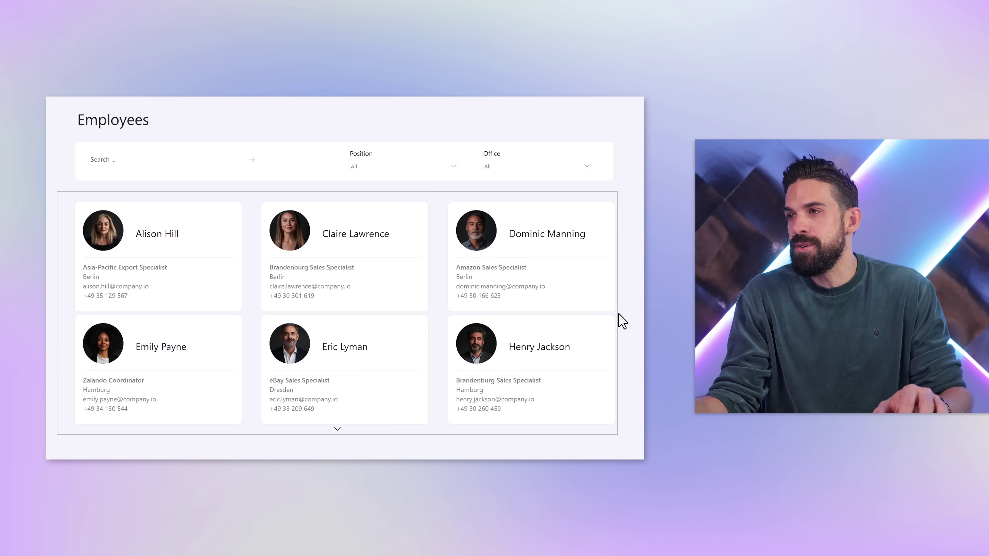
left_click(337, 431)
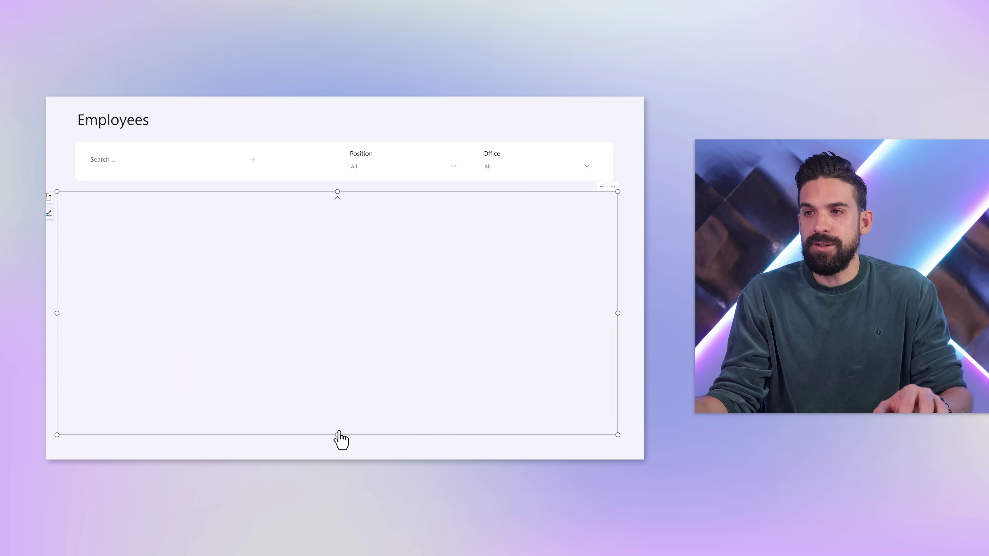
left_click(336, 199)
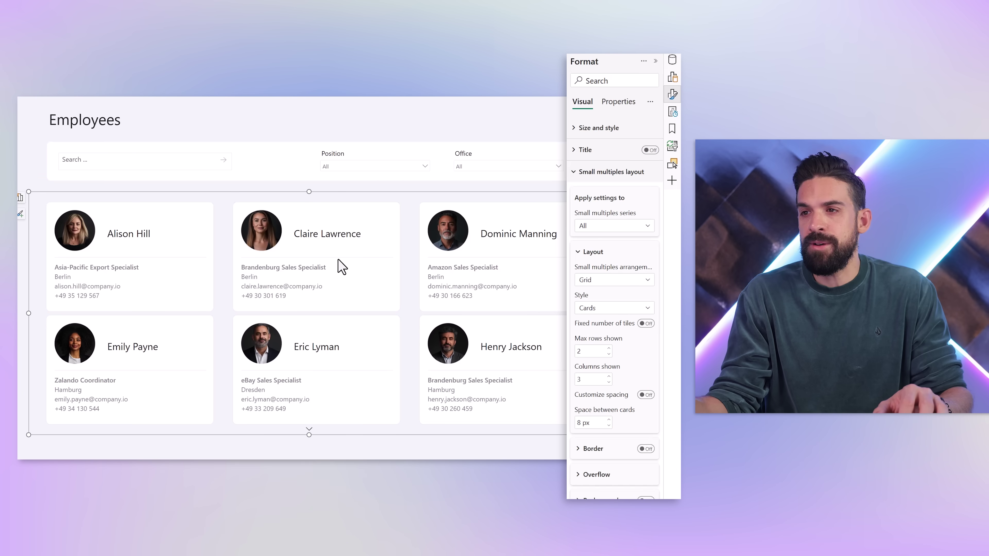
Step: Try paging with the Paginated overflow style and switch the small multiples' overflow to Continuous scroll
scroll(609, 321, "down", 2)
scroll(609, 322, "down", 3)
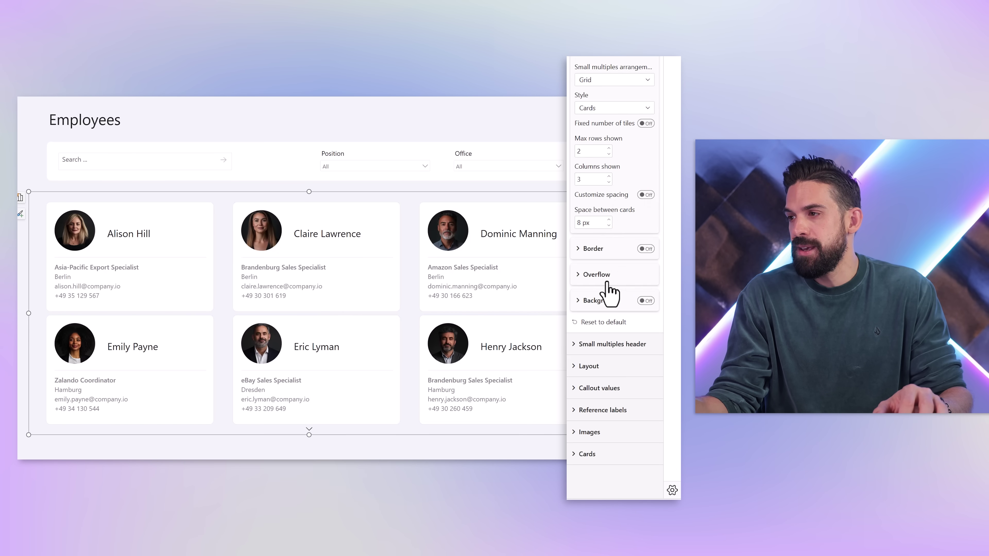
left_click(609, 278)
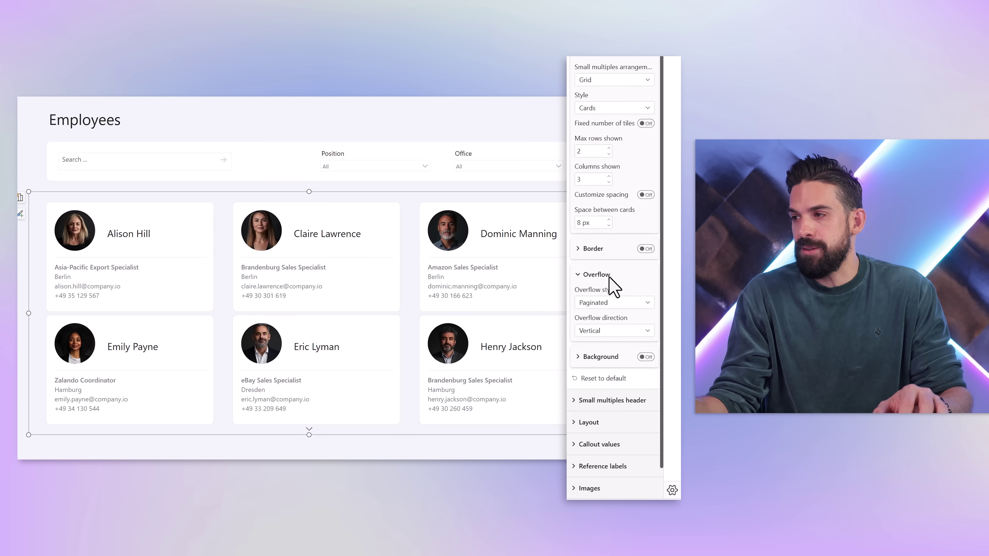
left_click(643, 306)
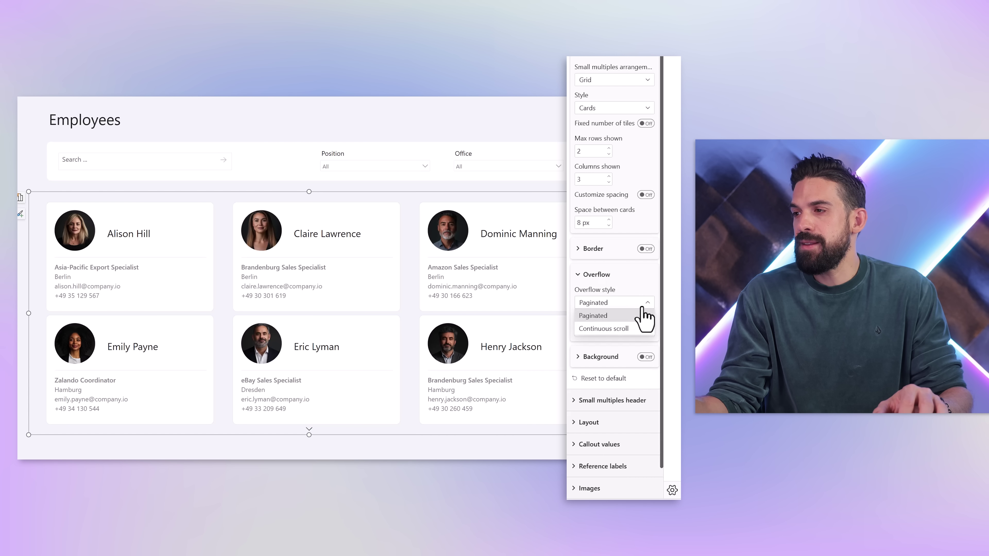
left_click(623, 316)
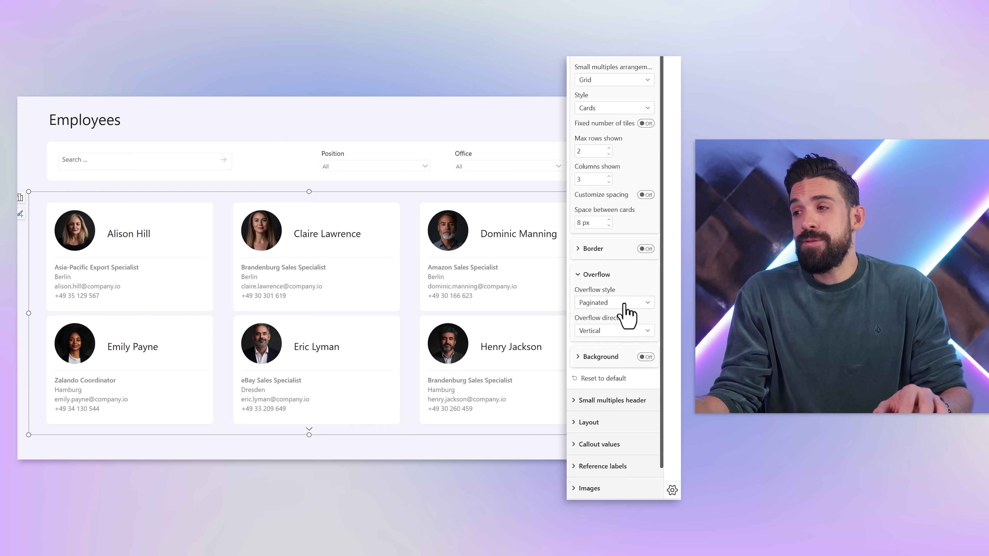
left_click(309, 433)
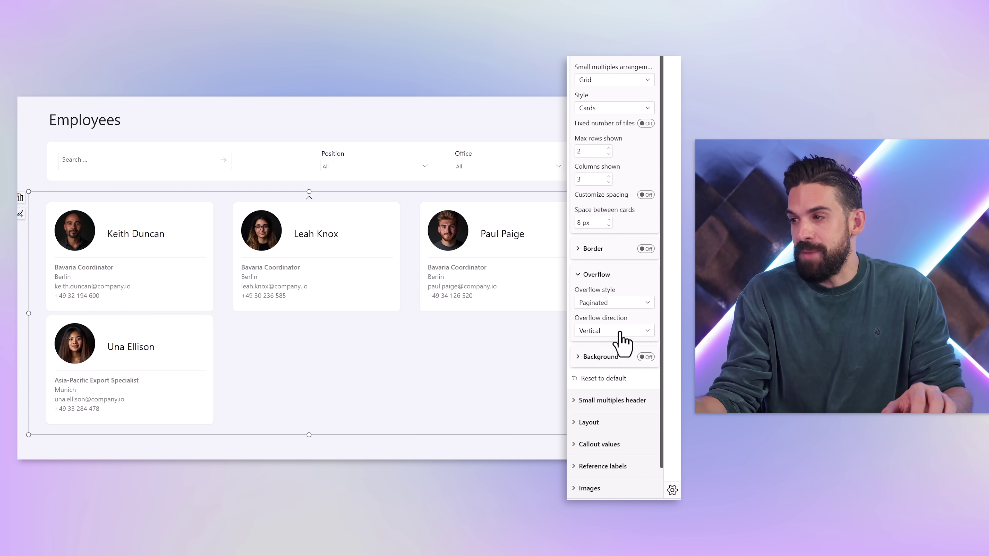
left_click(646, 304)
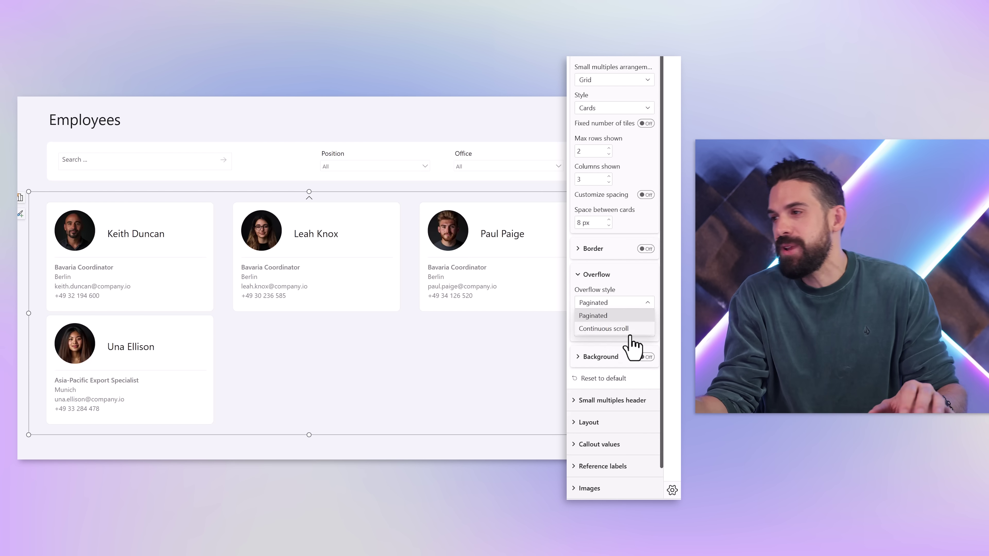
left_click(607, 328)
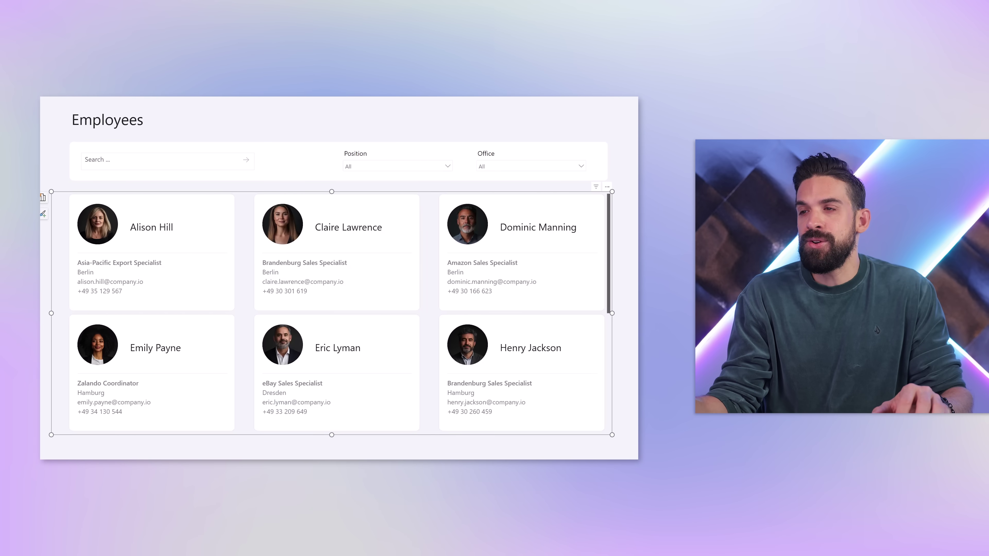
Step: Test the Position filter with Amazon Sales Specialist and Asia-Pacific Export Specialist, and clear both selections
left_click(147, 162)
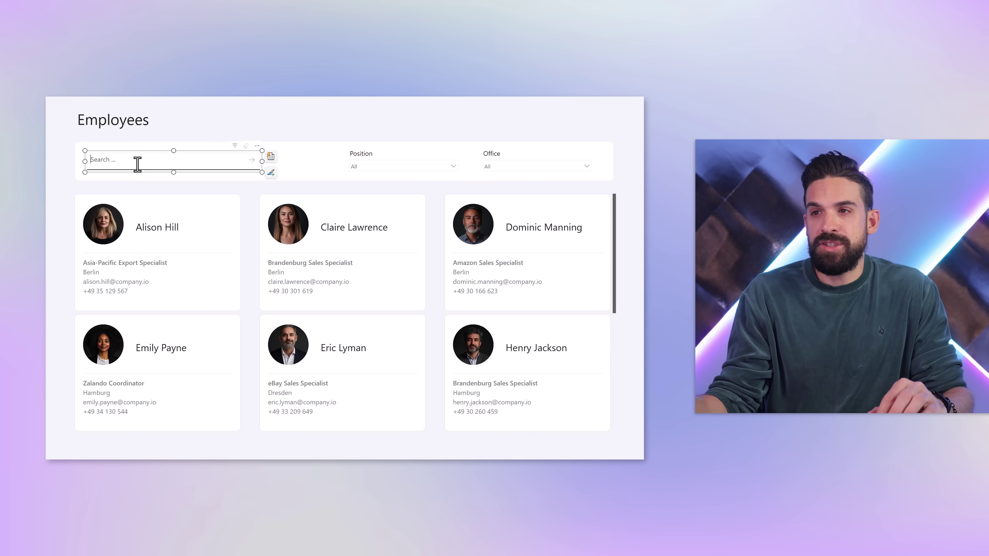
left_click(137, 164)
left_click(367, 166)
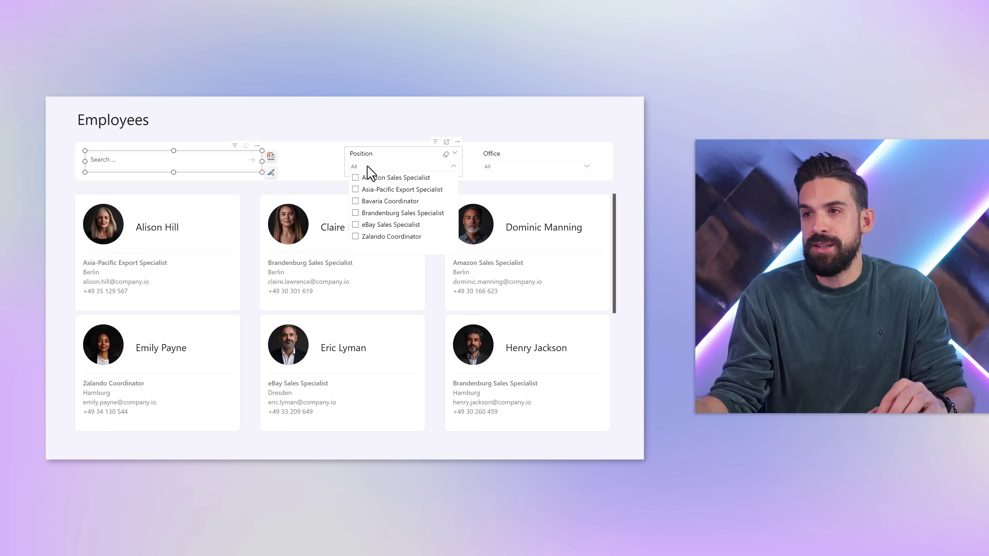
left_click(370, 181)
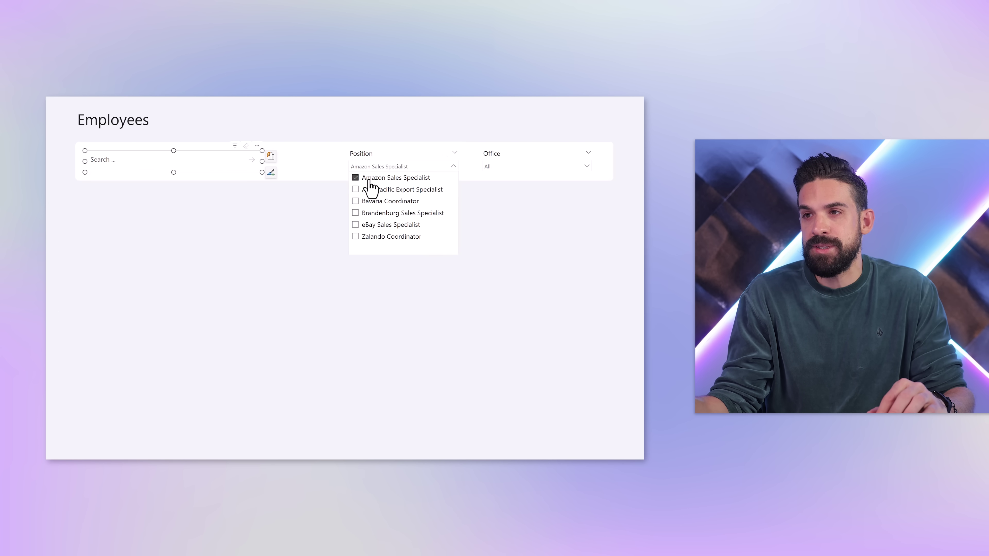
left_click(374, 191)
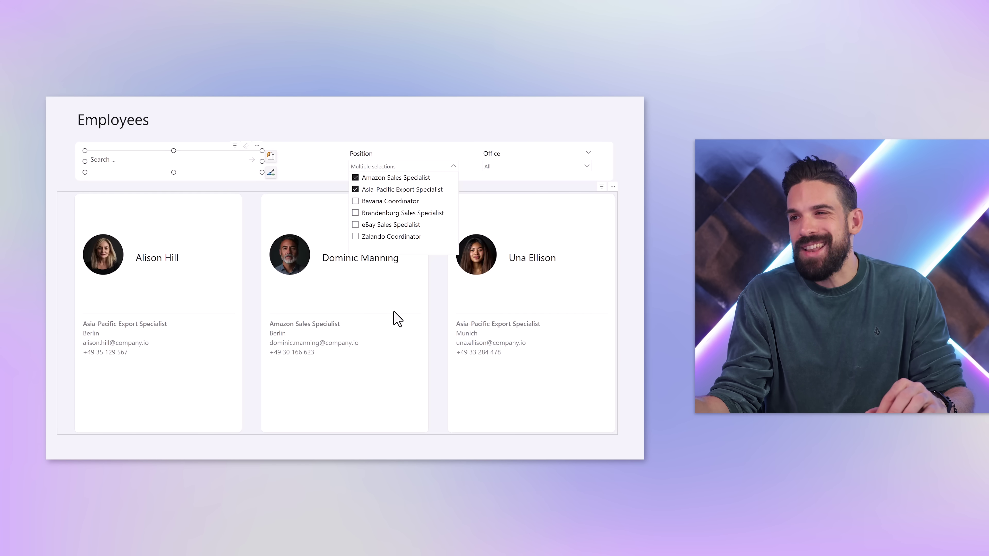
left_click(389, 190)
left_click(389, 180)
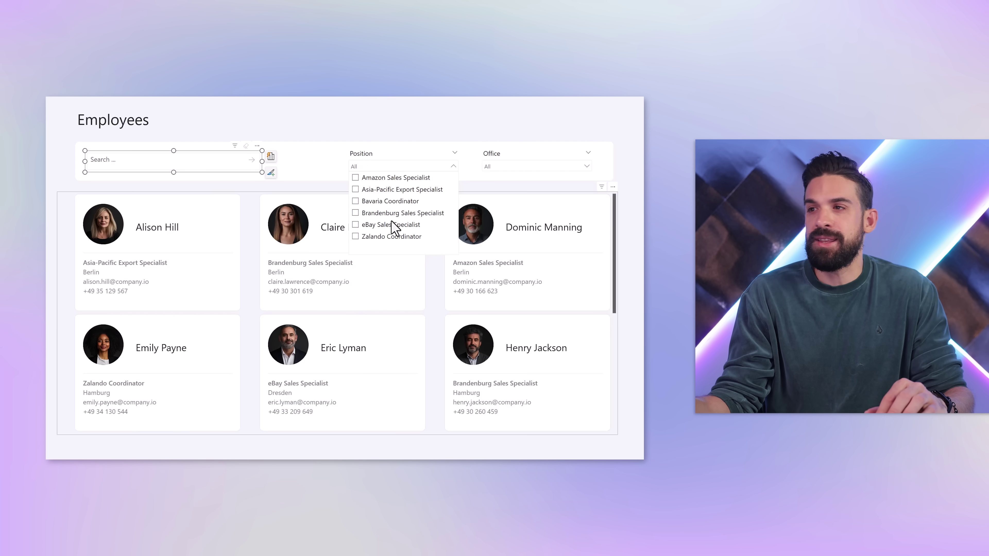
left_click(638, 279)
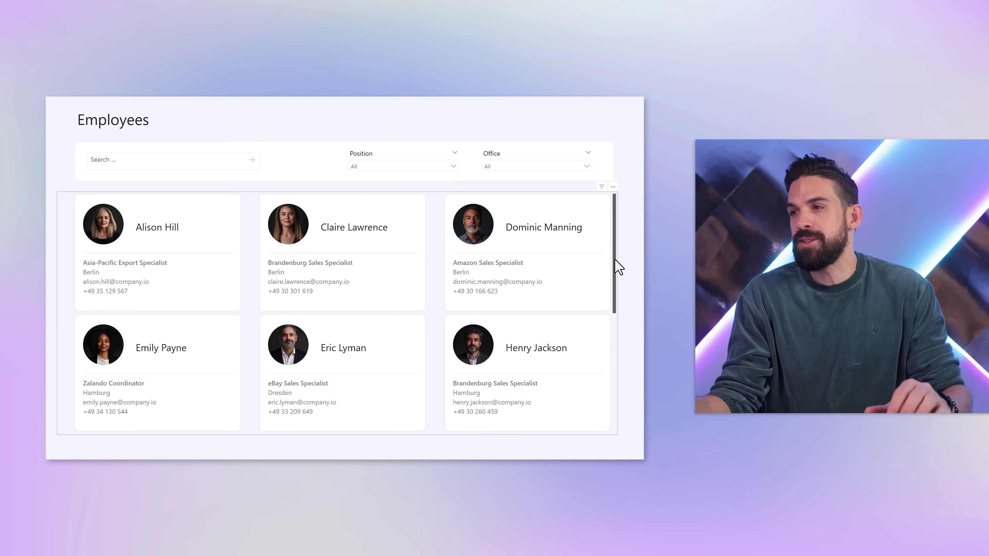
Step: Turn on Fixed number of tiles for the card visual and filter Position to Amazon Sales Specialist and Asia-Pacific Export Specialist
left_click(618, 267)
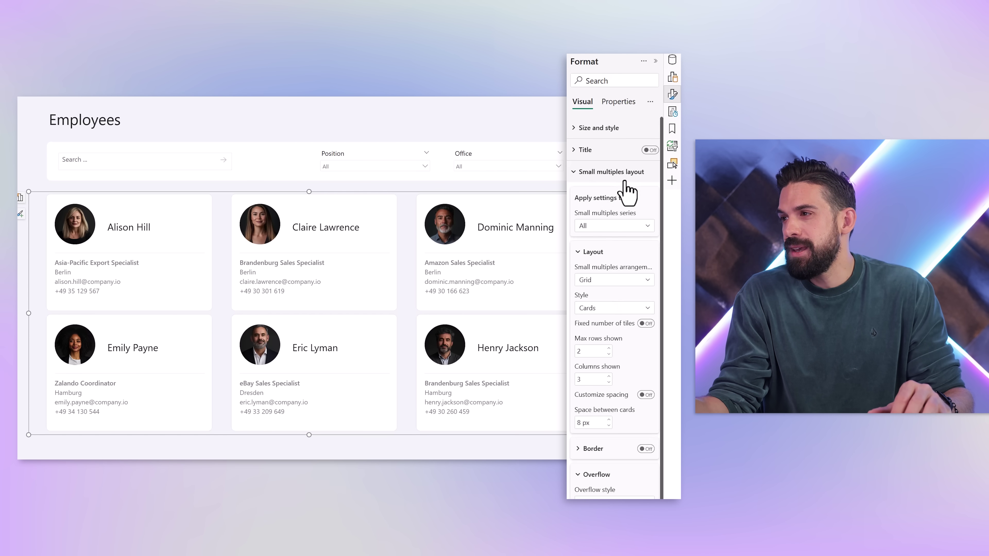
left_click(646, 324)
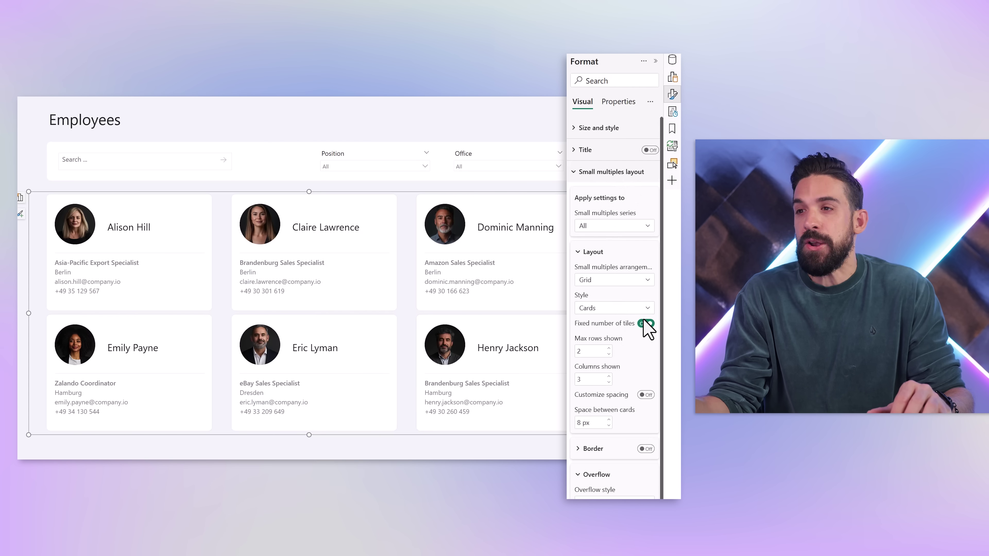
left_click(336, 167)
left_click(338, 178)
left_click(345, 190)
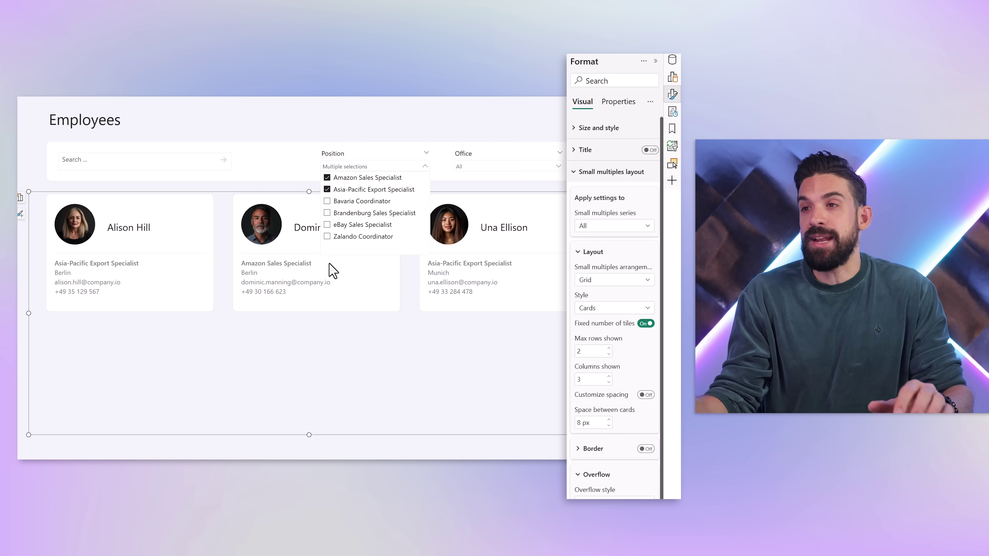
Step: Clear Asia-Pacific Export Specialist and Amazon Sales Specialist from the Position filter and close its list
left_click(336, 190)
left_click(349, 195)
key("Escape")
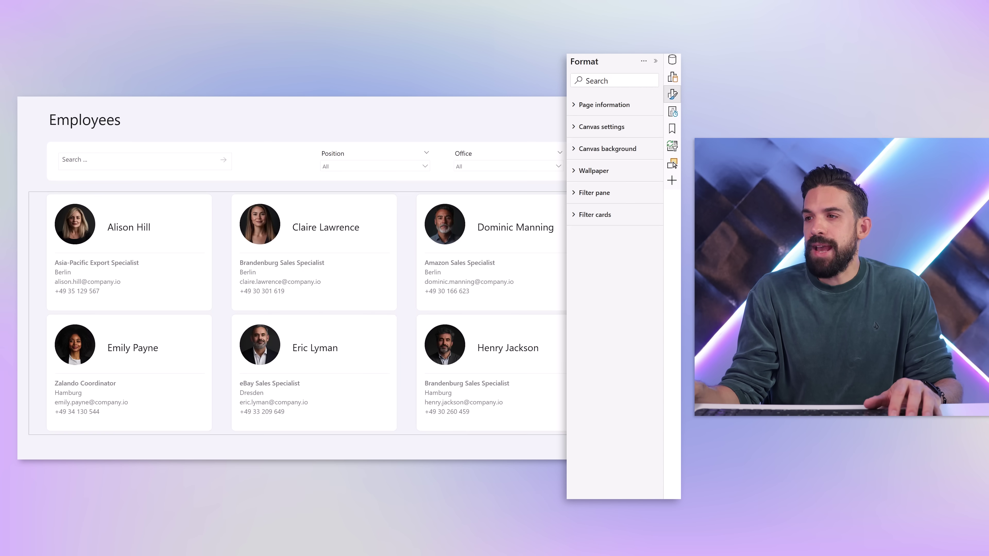
Step: Customize the card grid's spacing to 20 px between rows and 0 px between columns, and deselect the visual
left_click(222, 312)
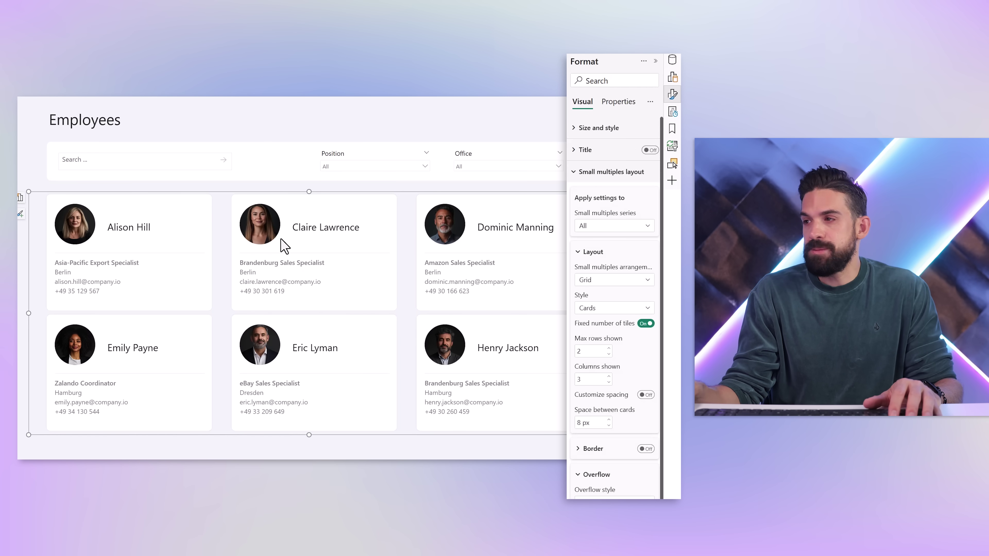
left_click(591, 253)
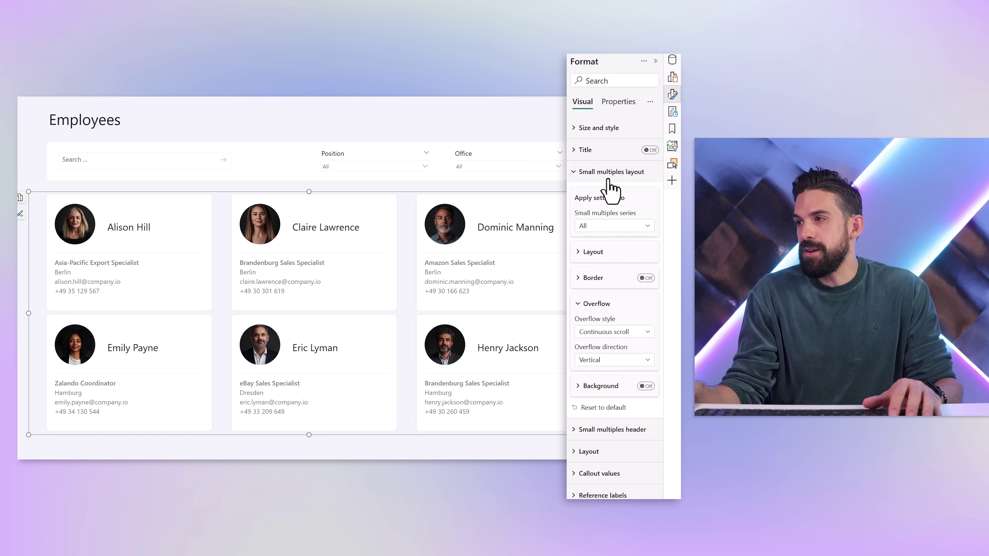
left_click(599, 252)
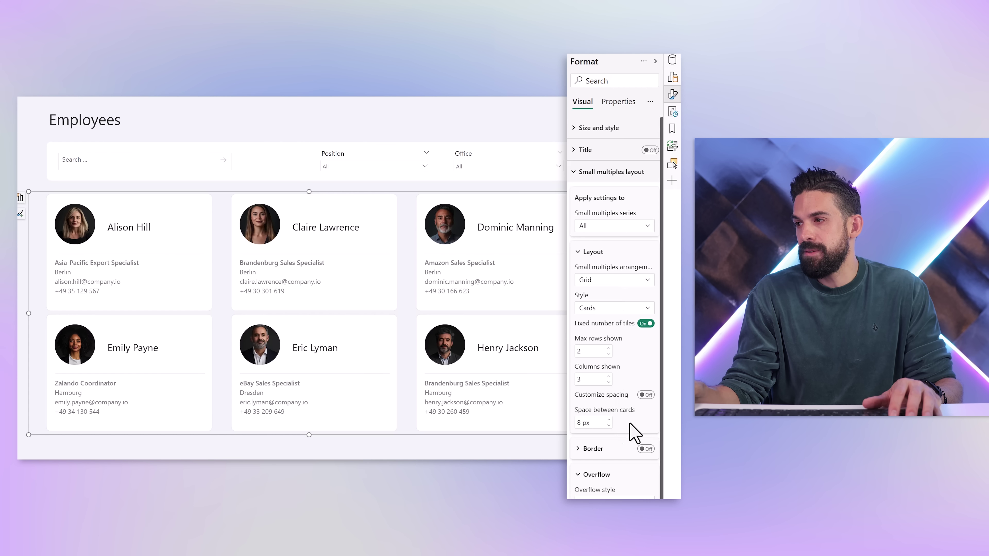
left_click(645, 395)
double_click(579, 423)
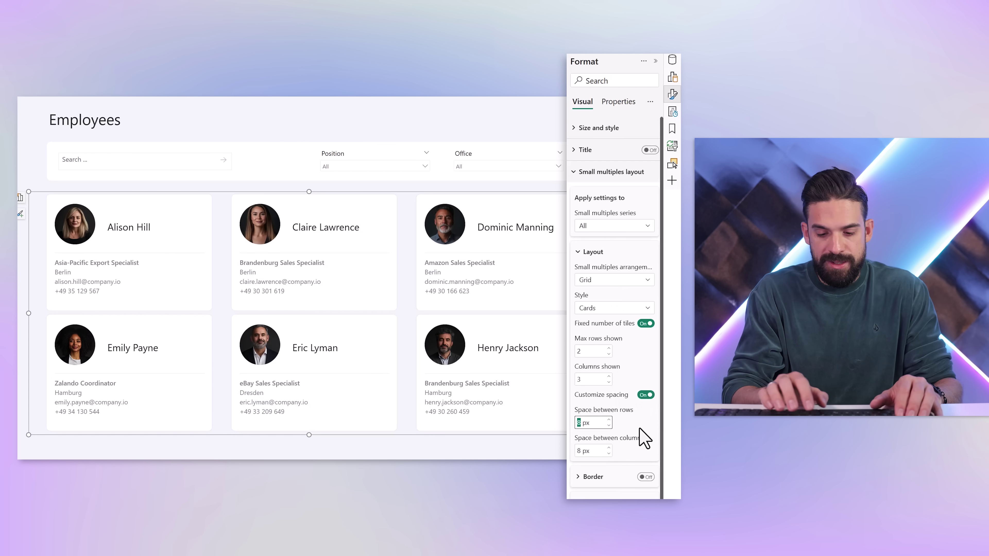
type("20")
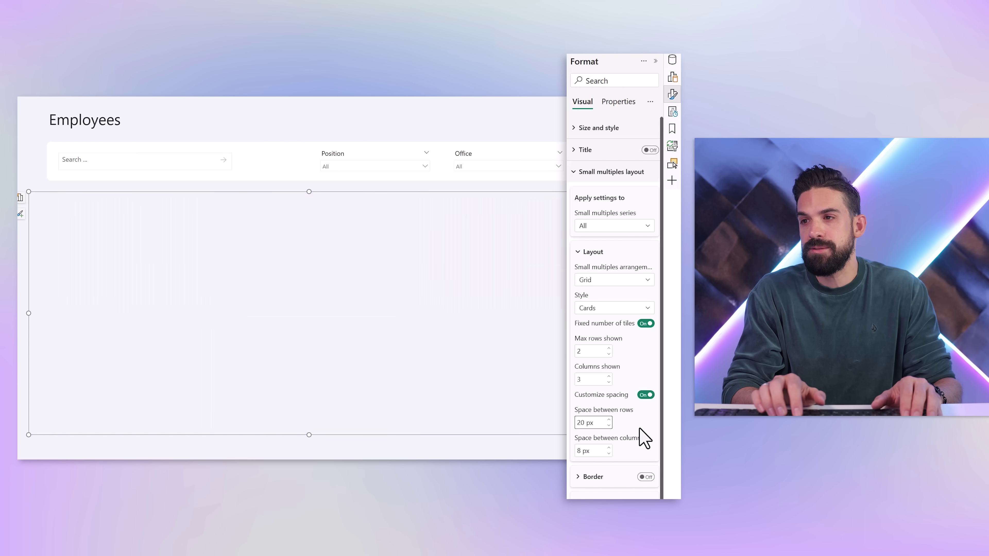
double_click(579, 451)
type("0")
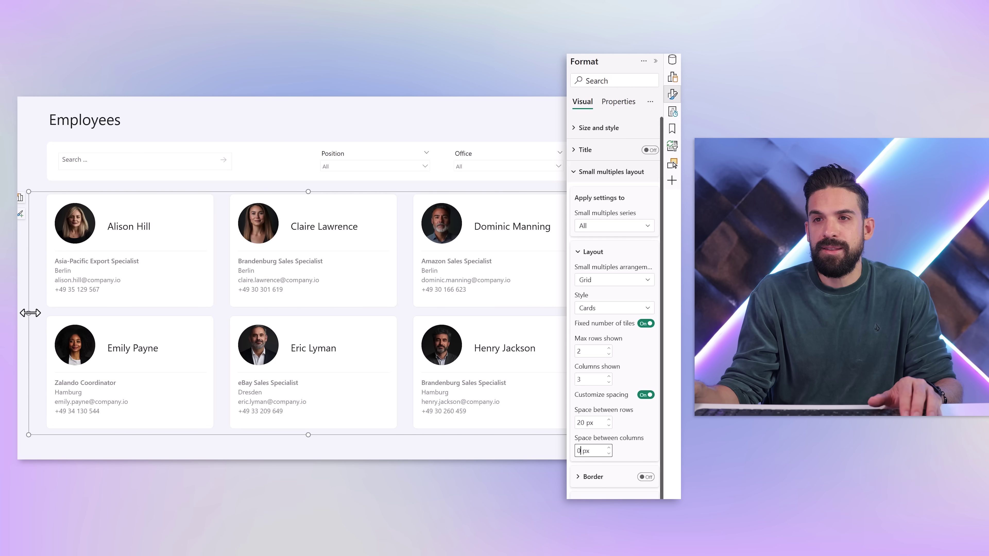
left_click(20, 336)
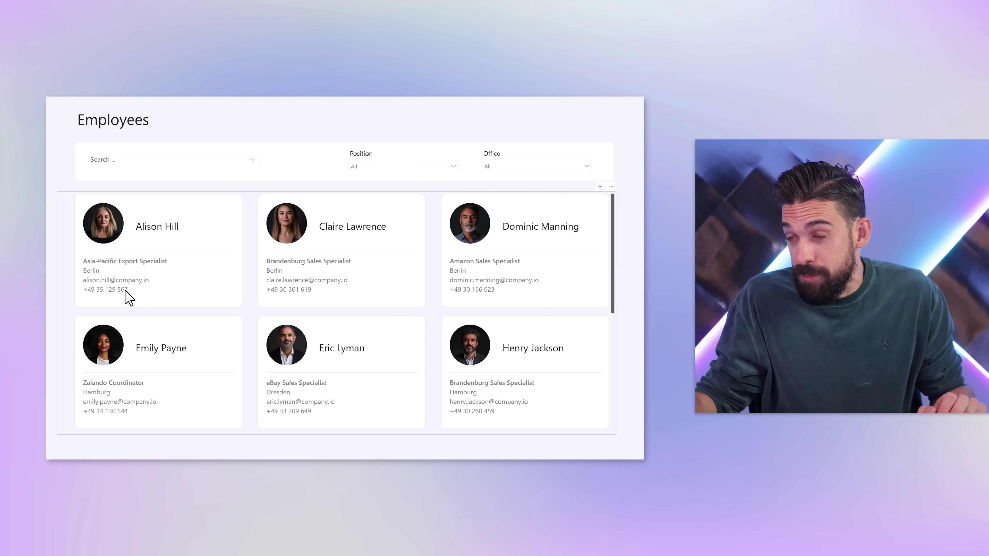
Step: Turn on the title for the First E-mail reference label of the employee cards
left_click(229, 220)
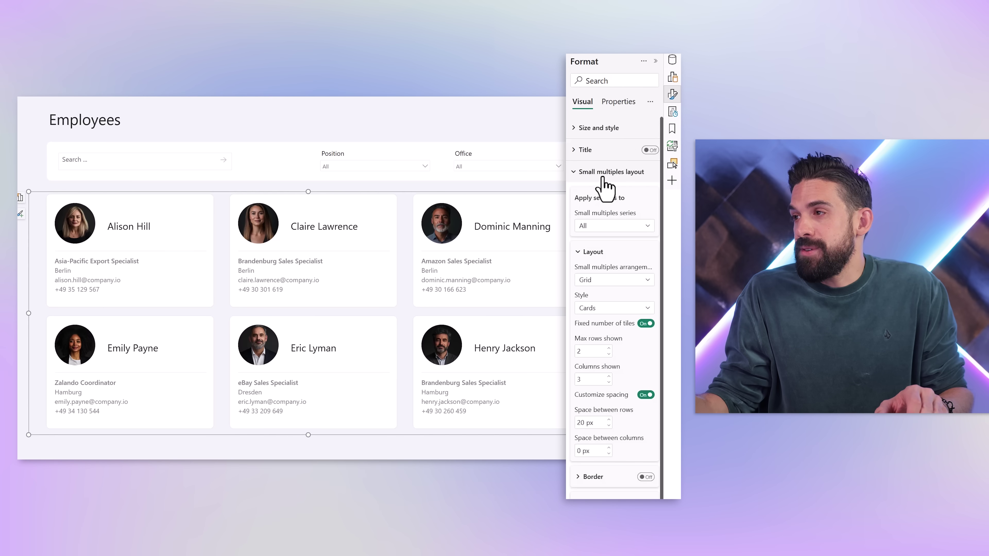
left_click(604, 176)
left_click(599, 261)
scroll(616, 288, "down", 5)
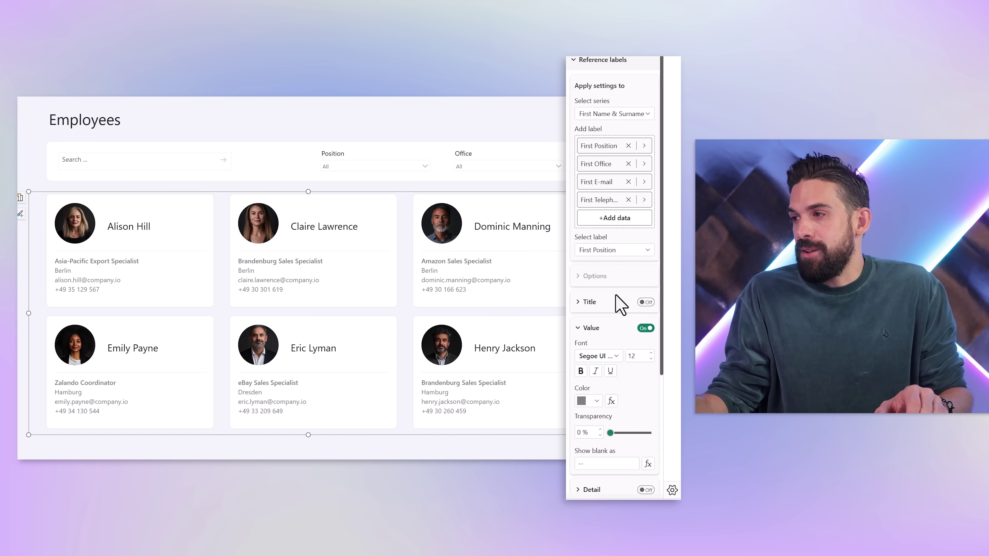
scroll(650, 273, "down", 3)
scroll(639, 175, "up", 4)
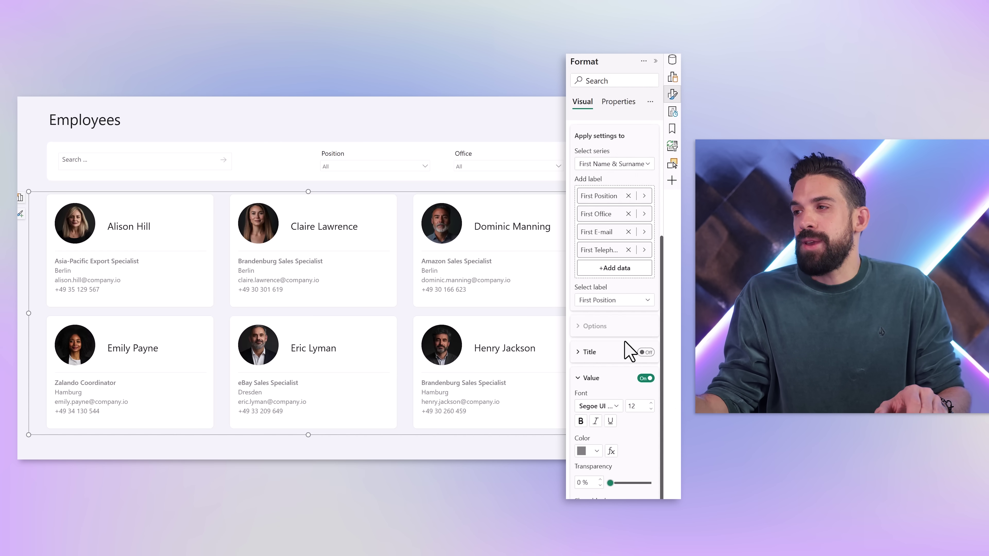
left_click(612, 301)
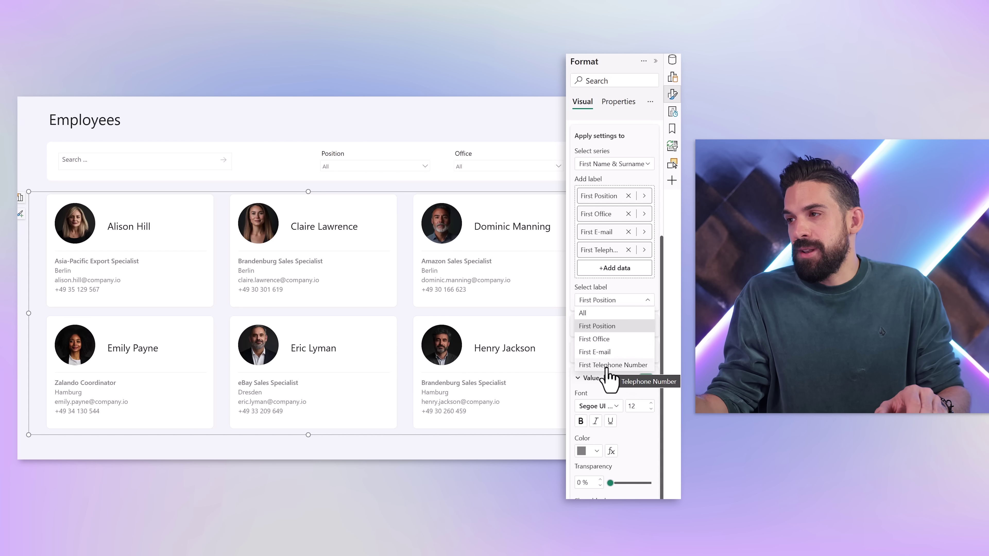
key("Escape")
left_click(606, 353)
left_click(646, 352)
Step: Set the First E-mail label's title content to Custom with the text "E-mail:"
left_click(617, 380)
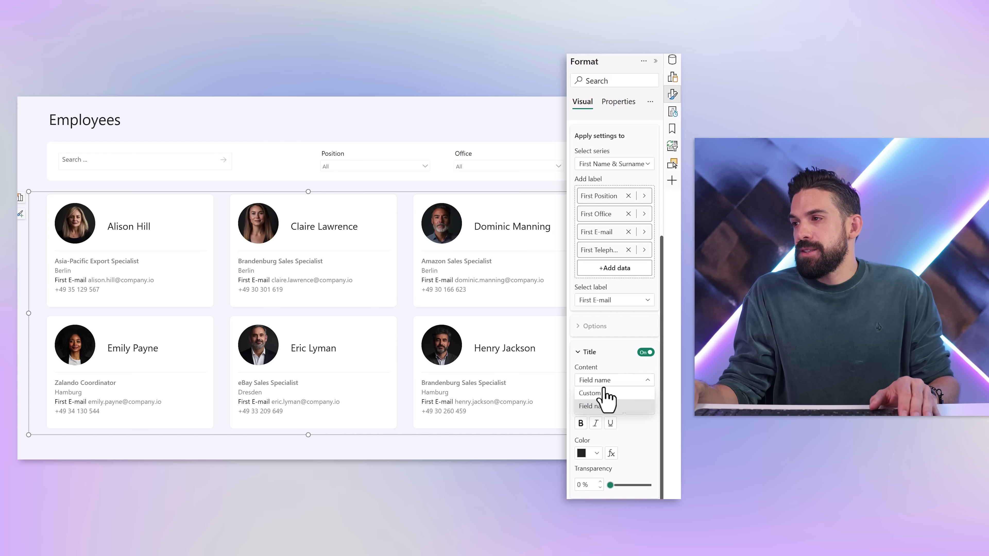
left_click(603, 393)
left_click(603, 411)
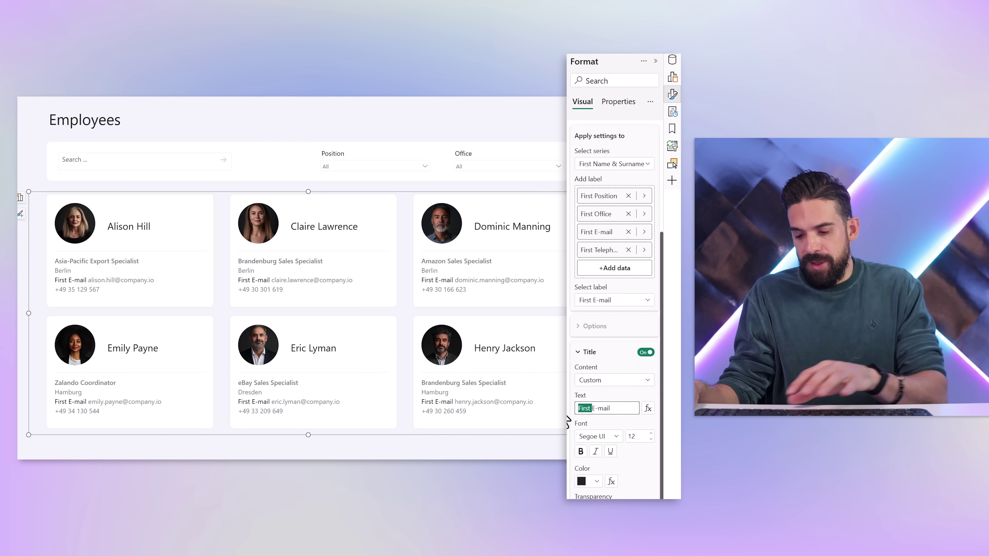
key("BackSpace")
type(":")
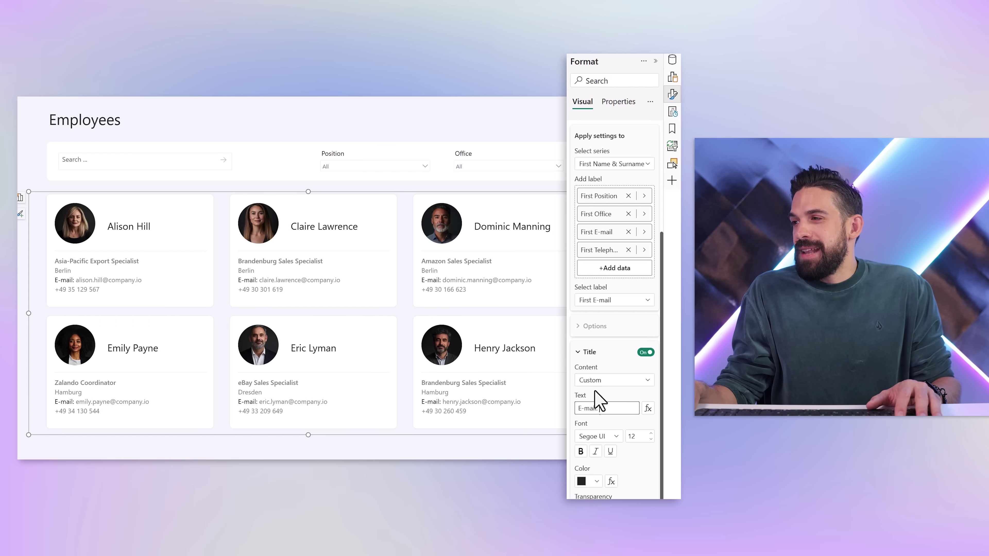
Step: Replace the First E-mail label's title text with the plain envelope emoji, found by searching the emoji picker for "mail"
left_click_drag(612, 409, 570, 419)
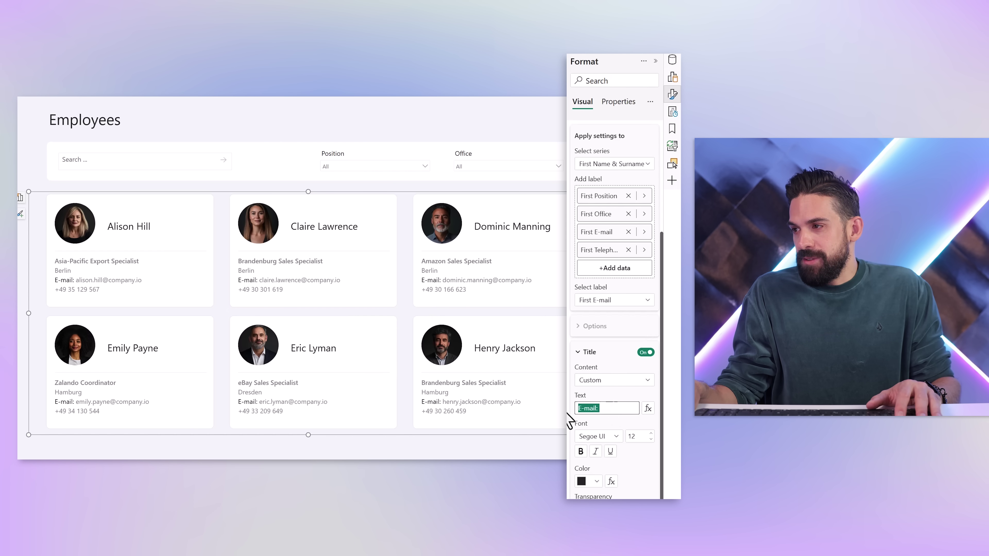
key("BackSpace")
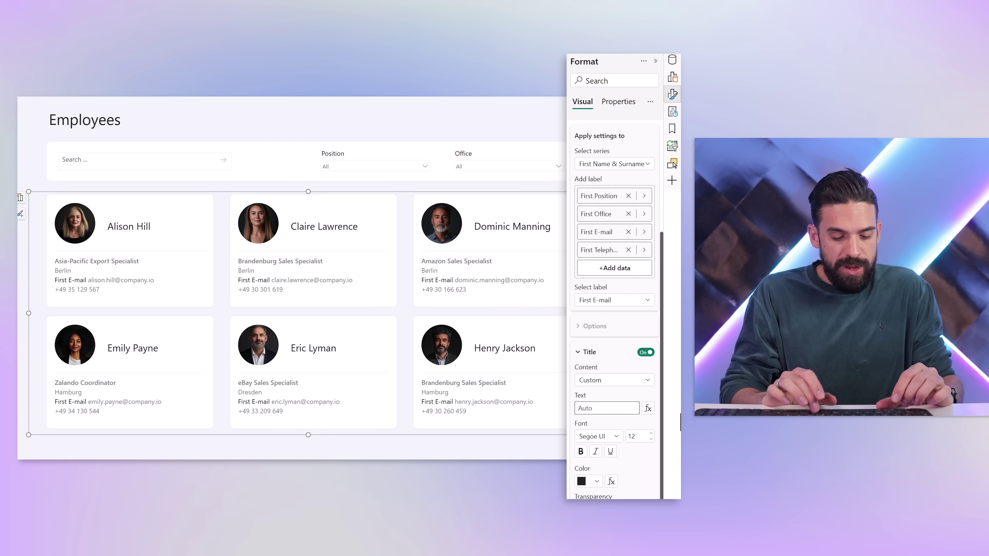
key("super+period")
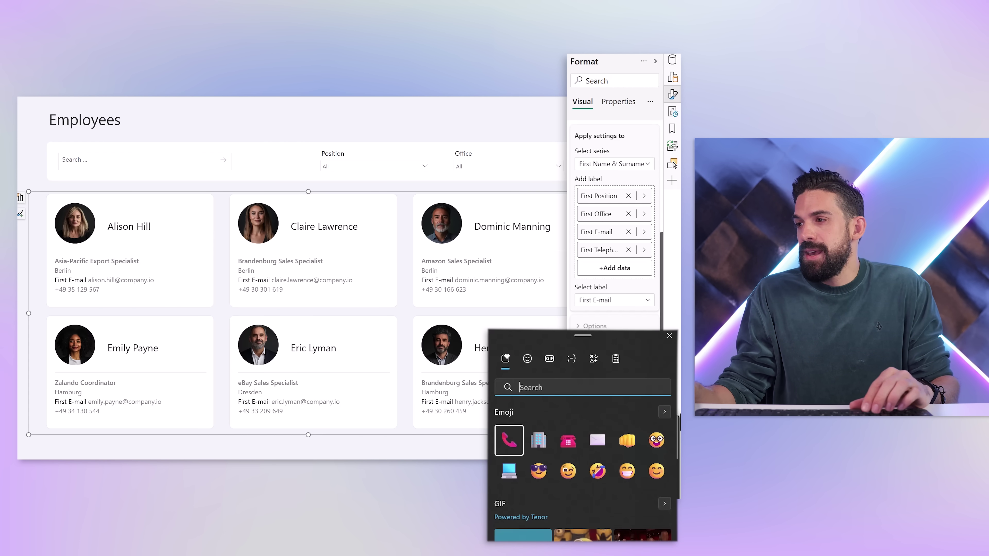
type("mail")
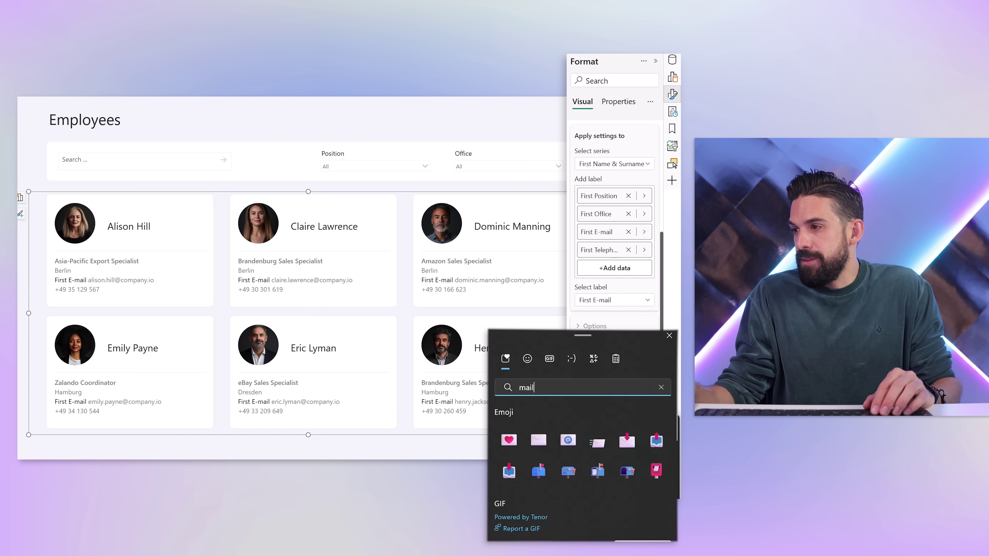
left_click(539, 441)
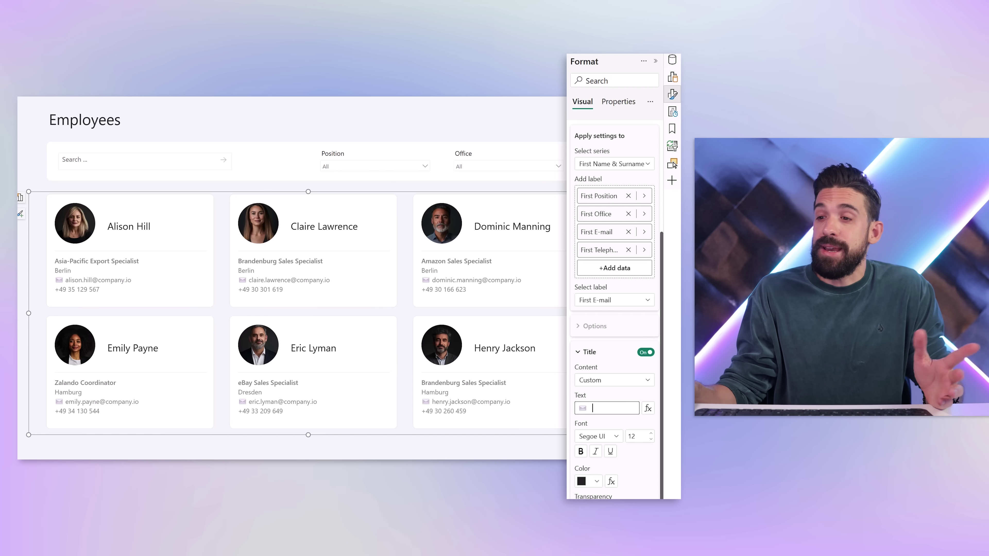
Step: Select the First Office reference label and turn on its title
scroll(615, 312, "up", 4)
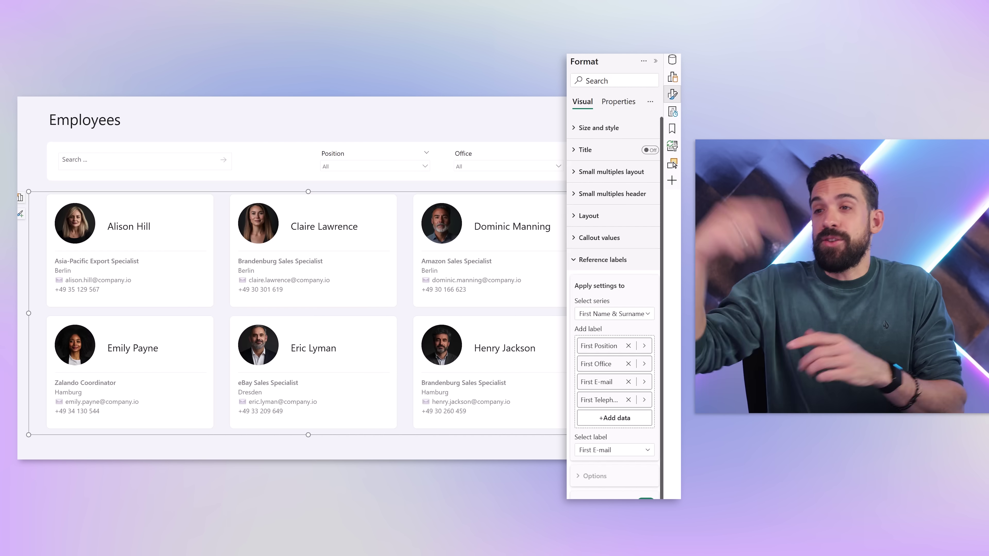
scroll(578, 413, "down", 5)
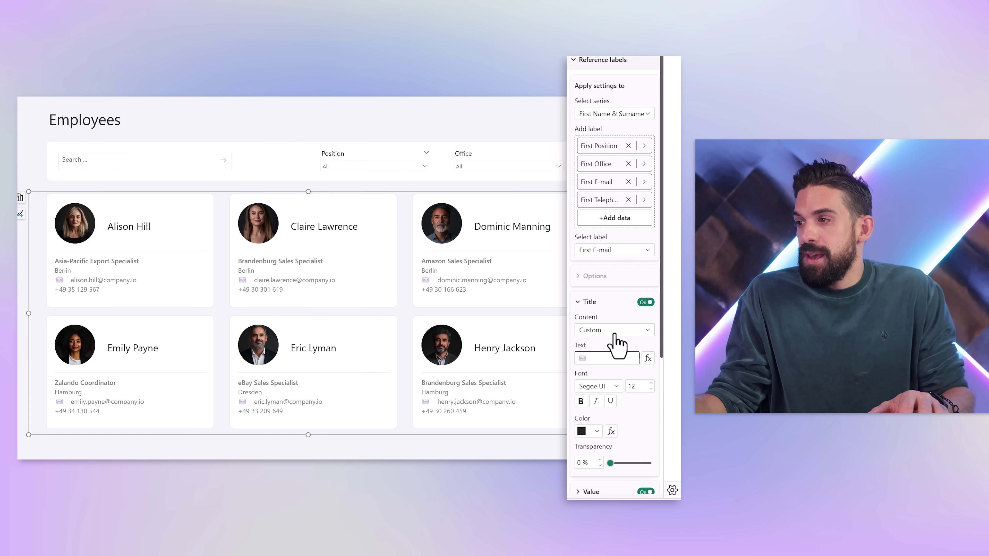
left_click(617, 254)
left_click(616, 282)
left_click(611, 252)
left_click(614, 289)
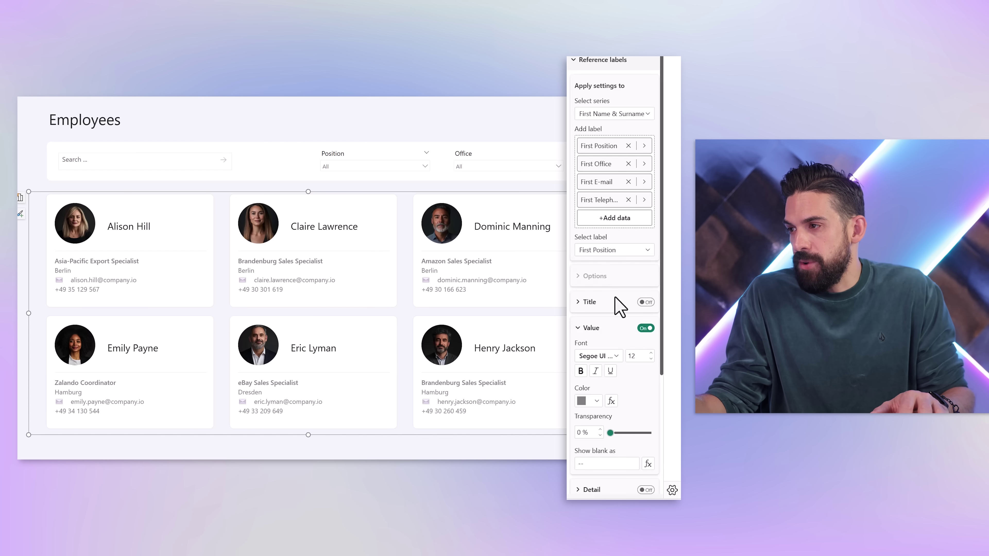
left_click(598, 304)
left_click(646, 302)
left_click(588, 303)
Step: Set the First Office label's title content to Custom and clear its default text
left_click(617, 331)
left_click(608, 362)
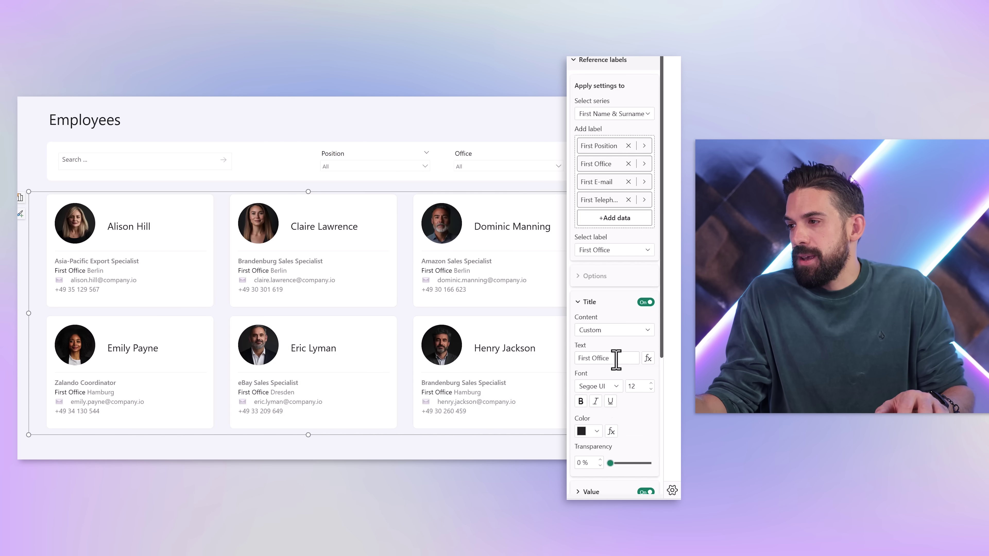
triple_click(616, 359)
key("BackSpace")
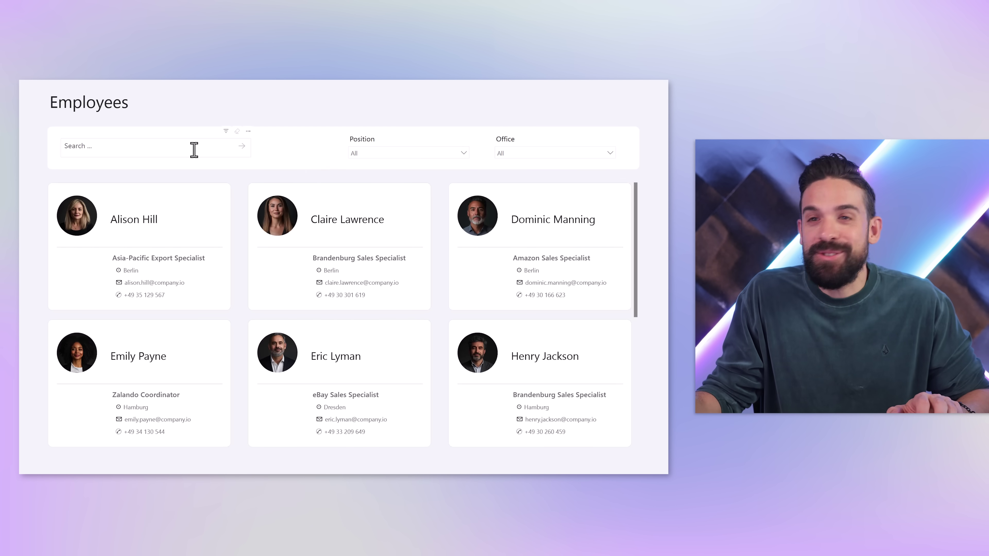
Step: Test the search box on the finished Employees page by searching for "emi" and adding "eri" as a second term
left_click(185, 149)
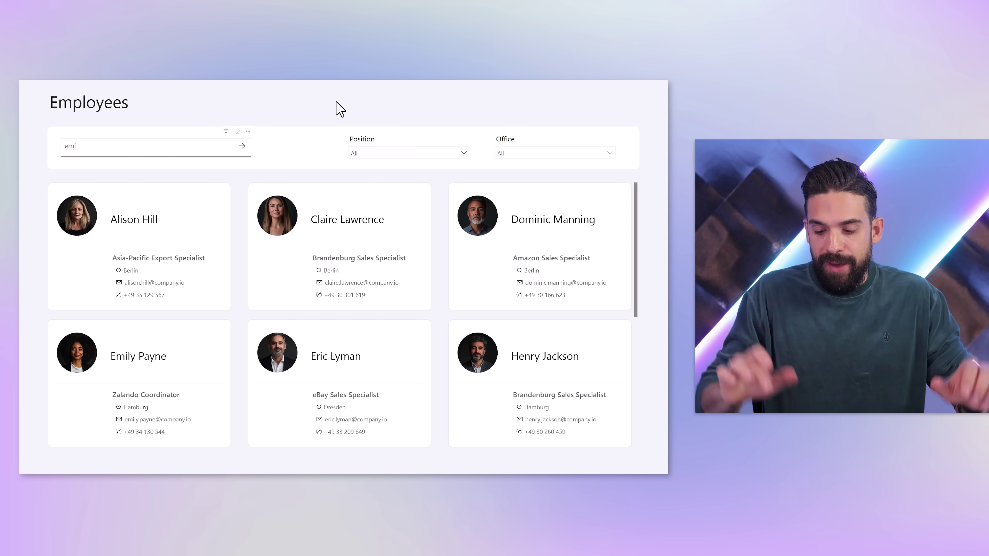
key("Return")
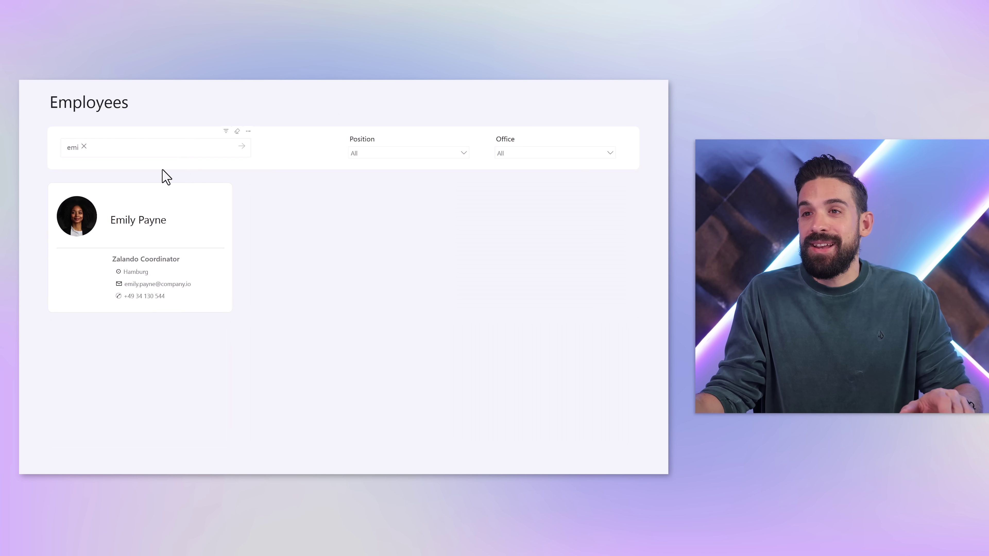
left_click(165, 150)
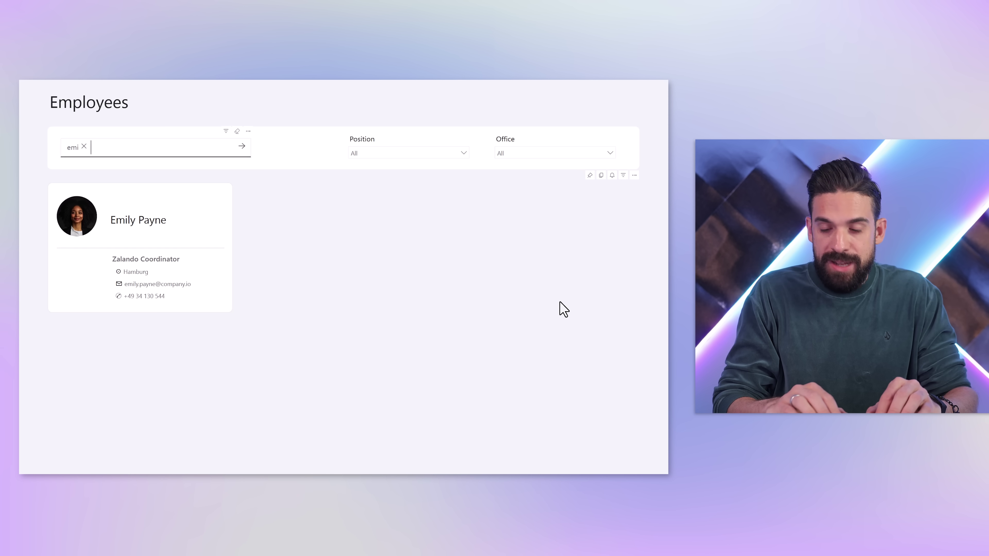
key("Return")
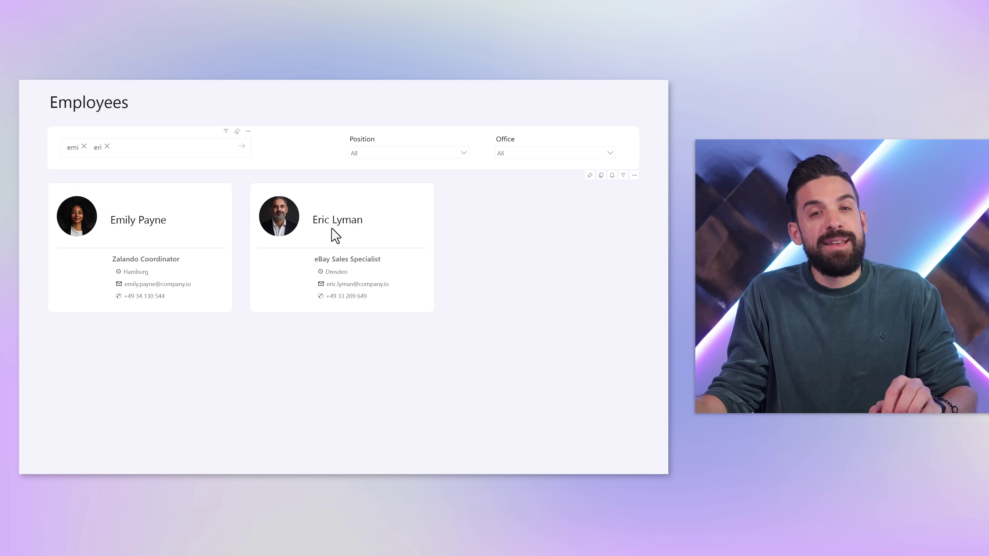